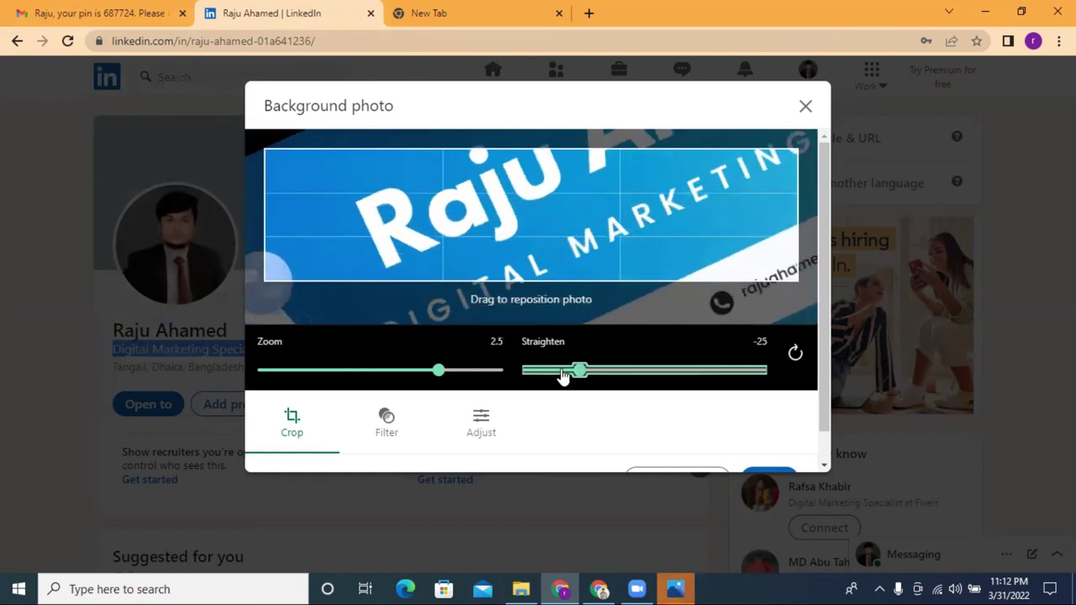
Discard the tilted background photo edit and load the Blue Gradient Modern LinkedIn Banner image from Downloads again
drag(640, 387, 603, 380)
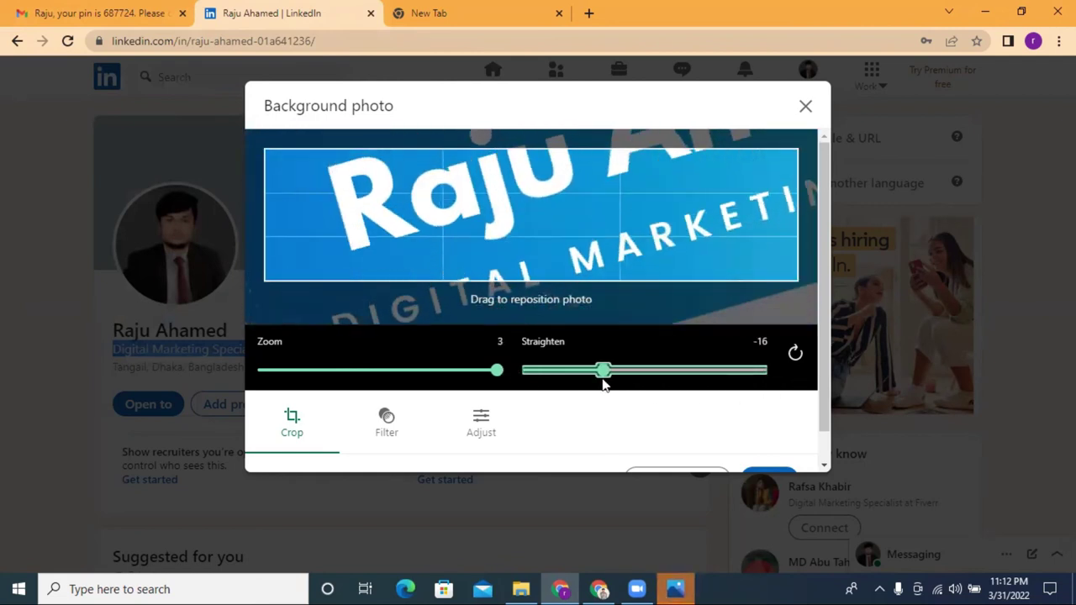
click(806, 106)
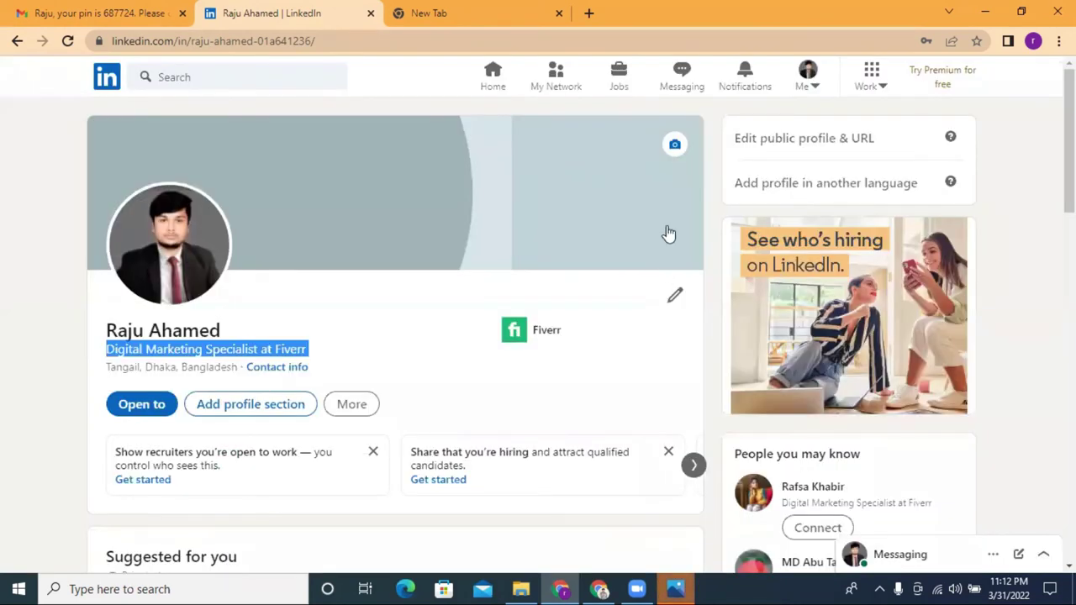
click(675, 145)
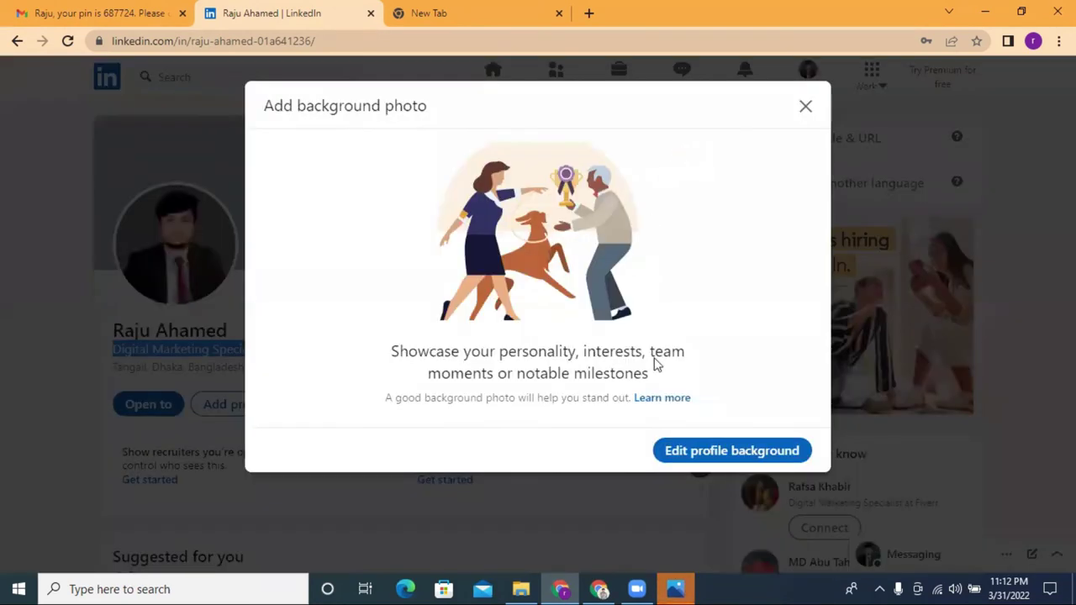
click(709, 452)
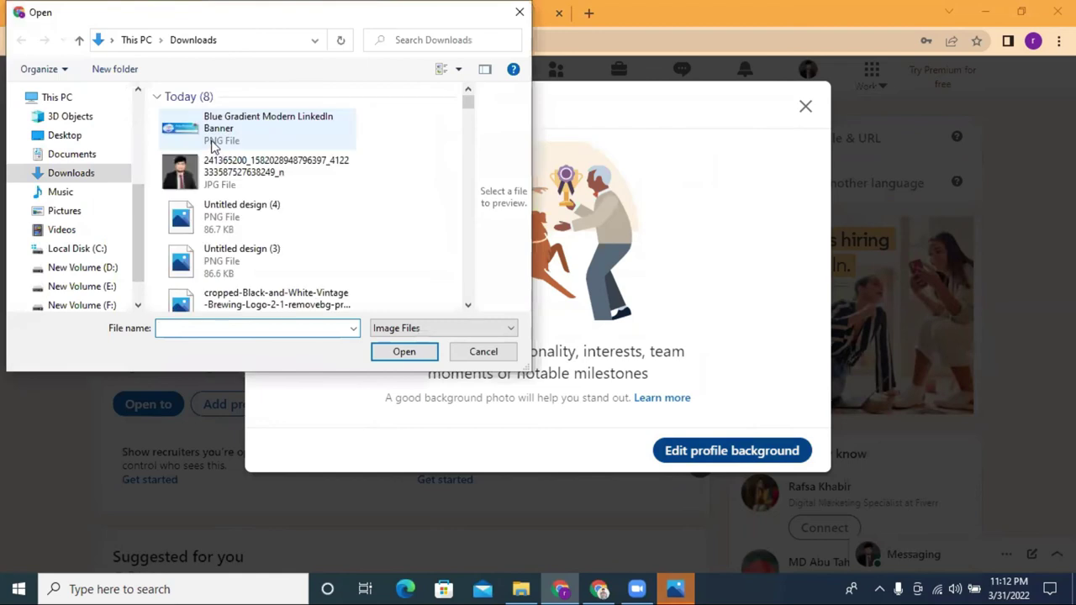
click(212, 139)
click(407, 352)
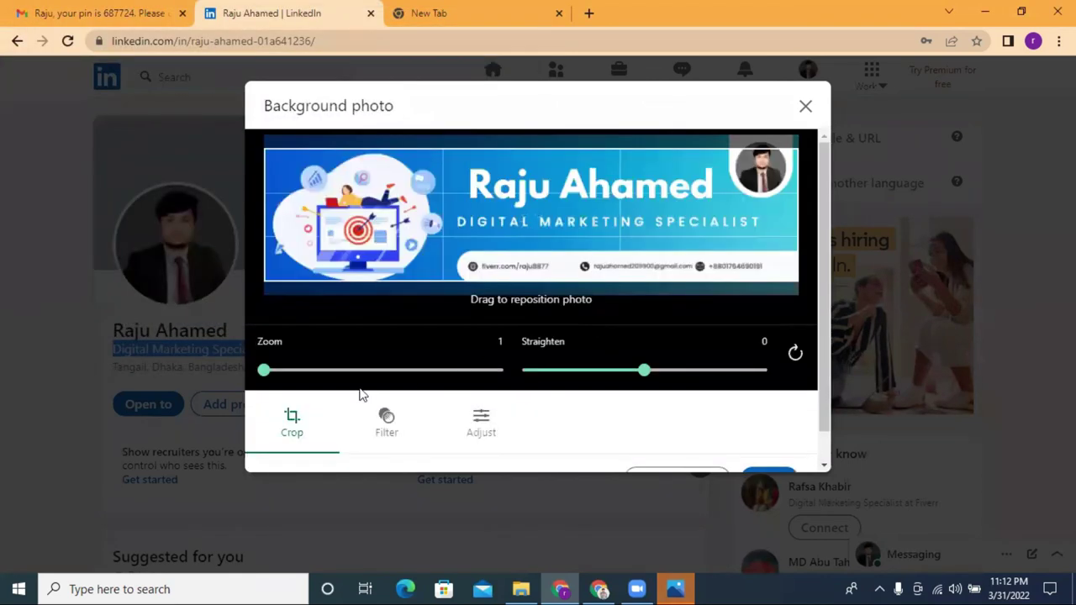
Shift the banner slightly down within the crop frame at zoom 1 and apply it as the profile background
click(265, 372)
mouse_move(265, 376)
mouse_down()
mouse_move(275, 376)
mouse_move(252, 377)
mouse_up()
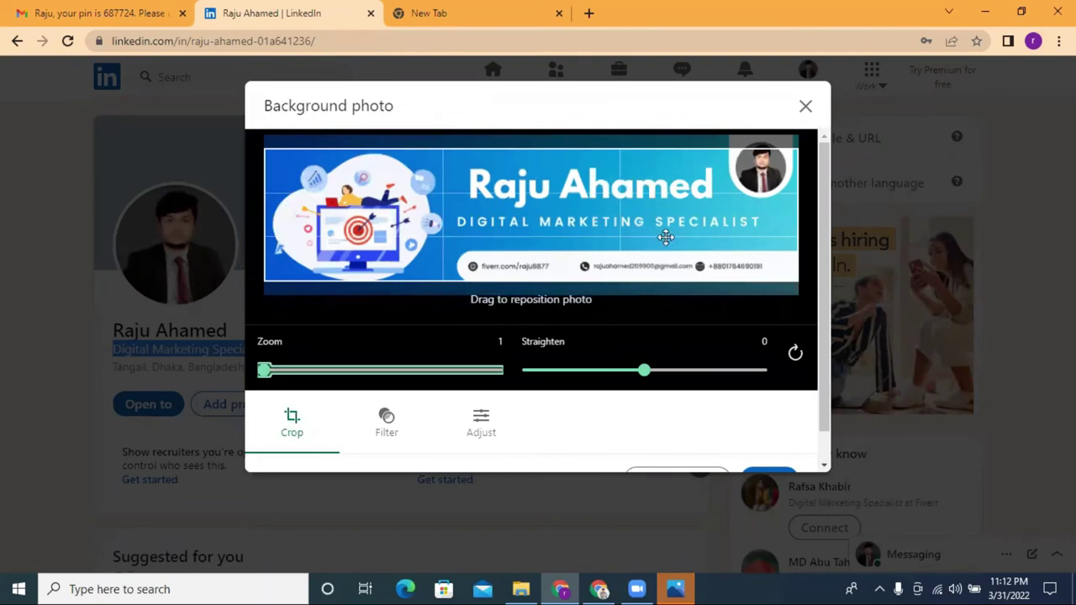
drag(653, 226, 650, 237)
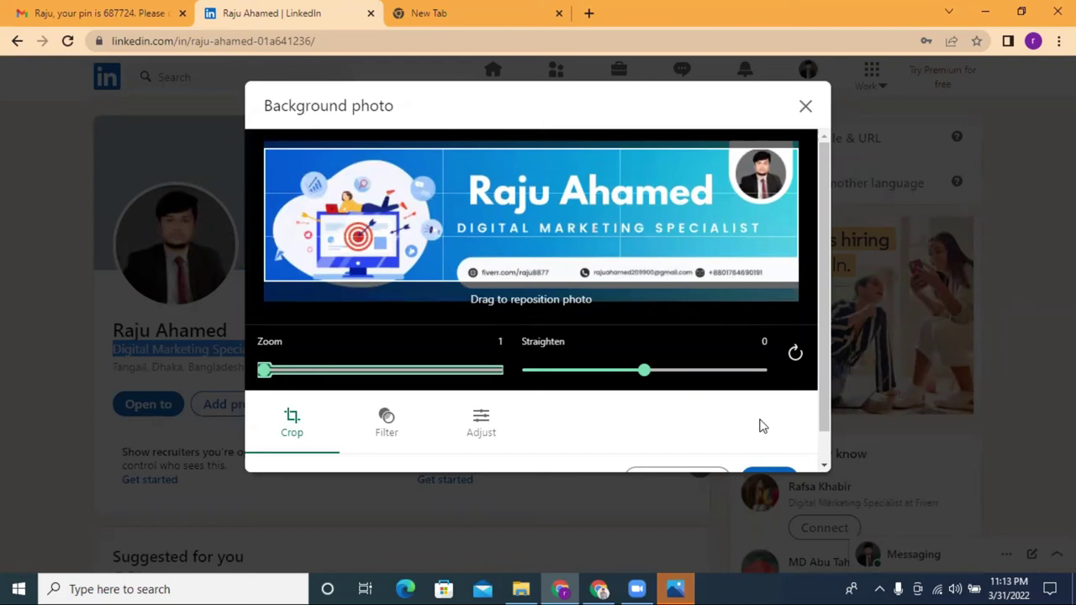
scroll(770, 438, down, 1)
click(780, 451)
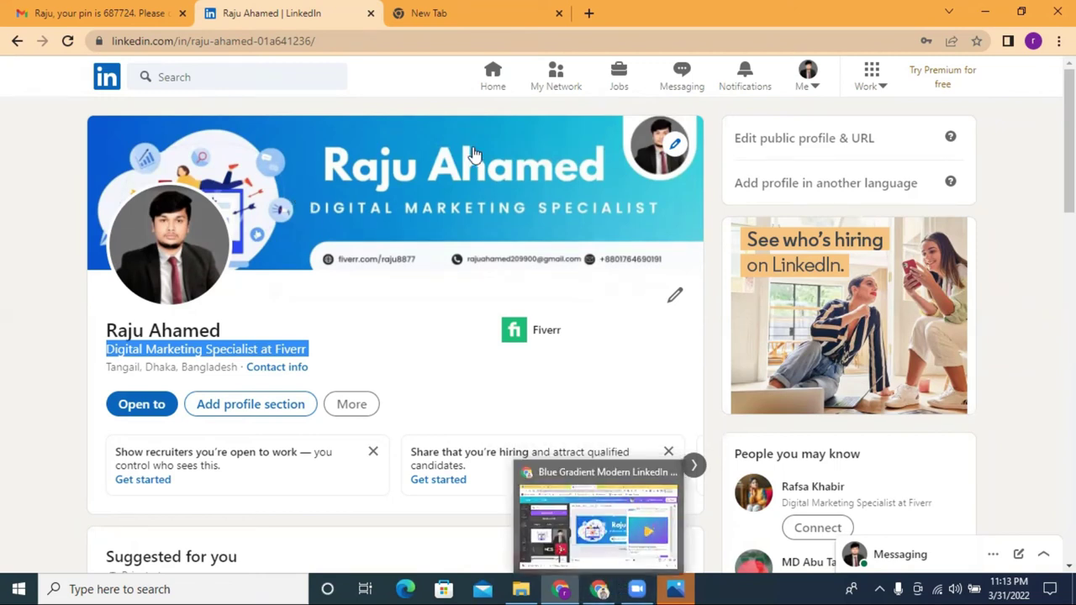
scroll(473, 154, down, 1)
scroll(473, 154, up, 1)
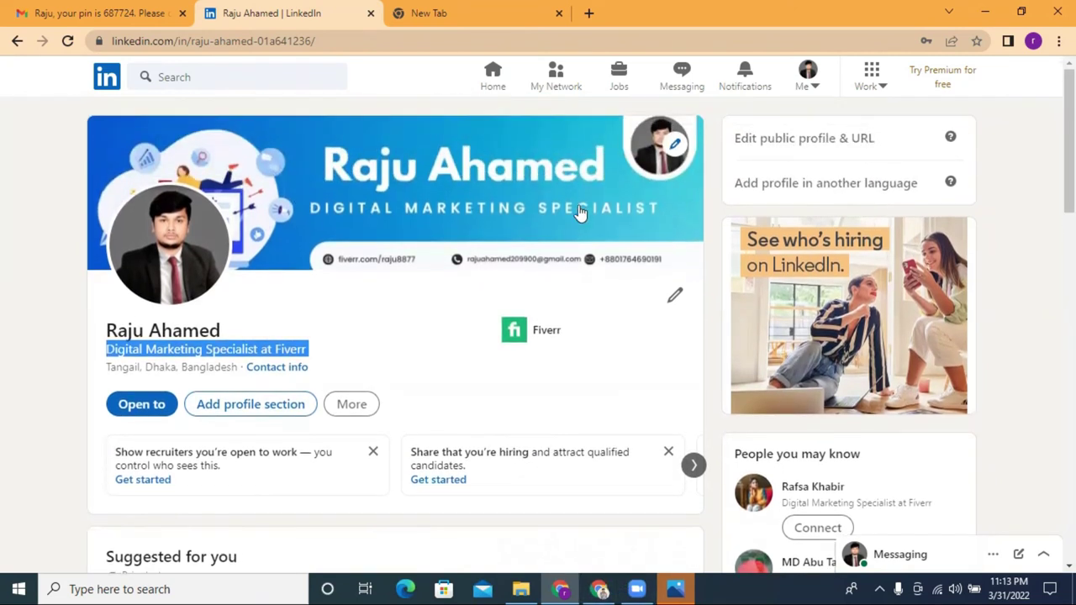
click(436, 331)
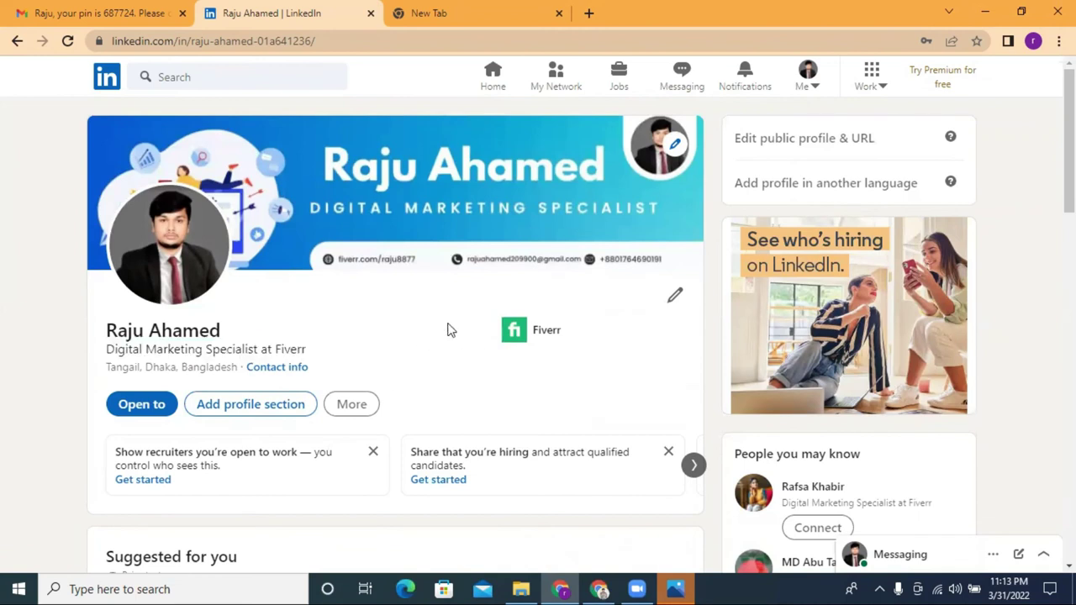
scroll(404, 325, down, 3)
scroll(405, 327, up, 3)
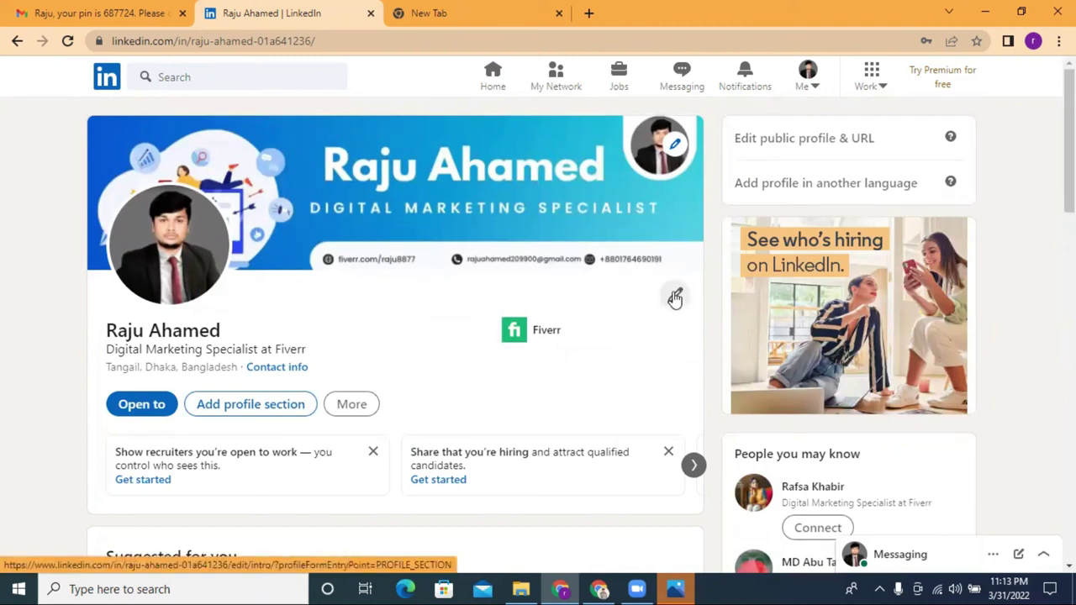
Open the profile intro for editing and start adding a new current position
click(676, 299)
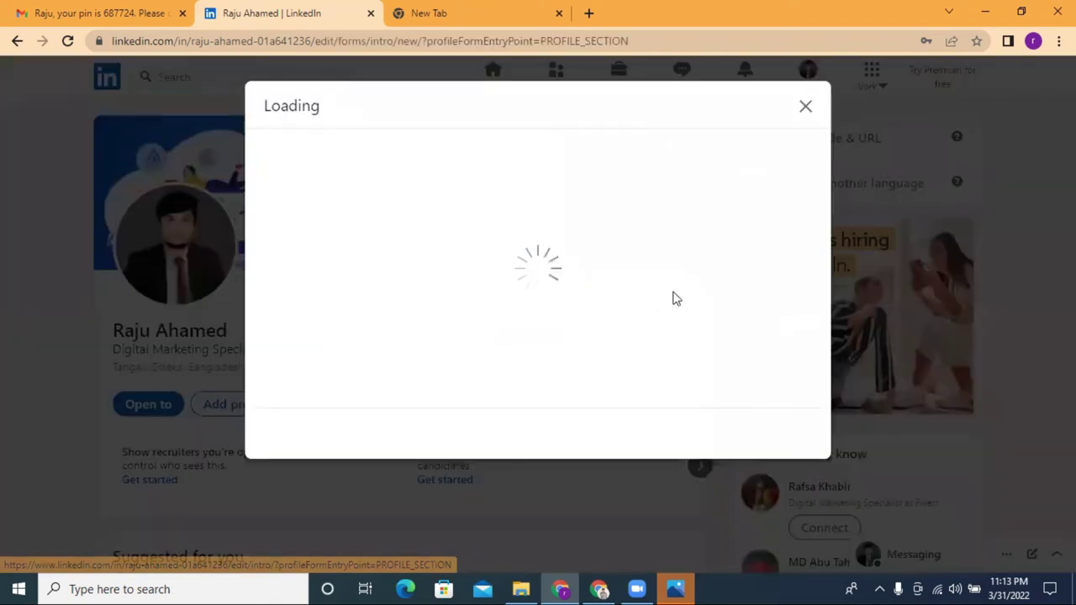
click(331, 325)
scroll(293, 277, down, 1)
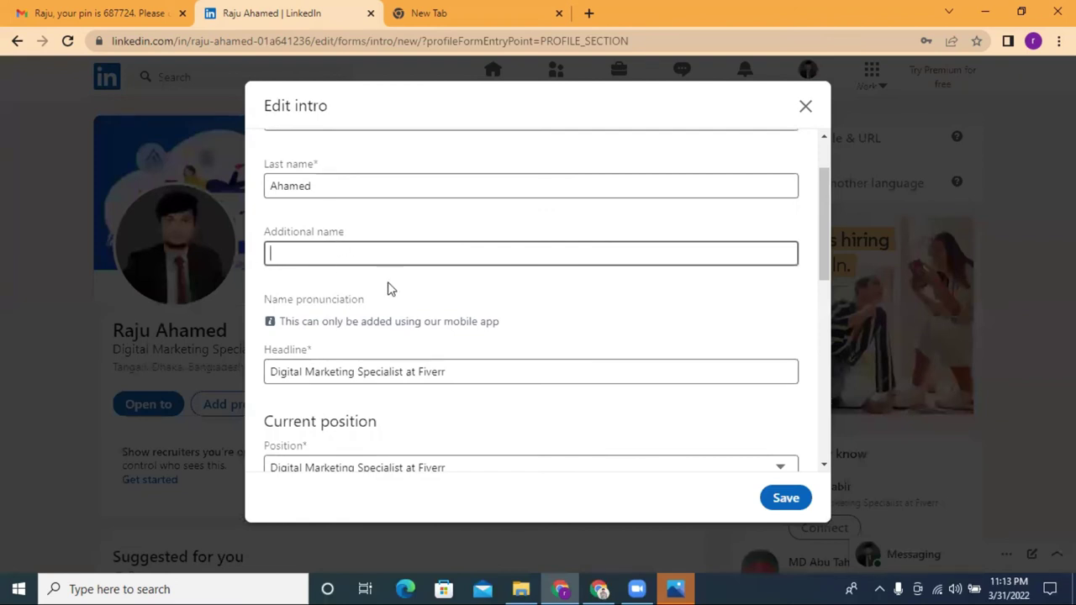
scroll(396, 283, down, 1)
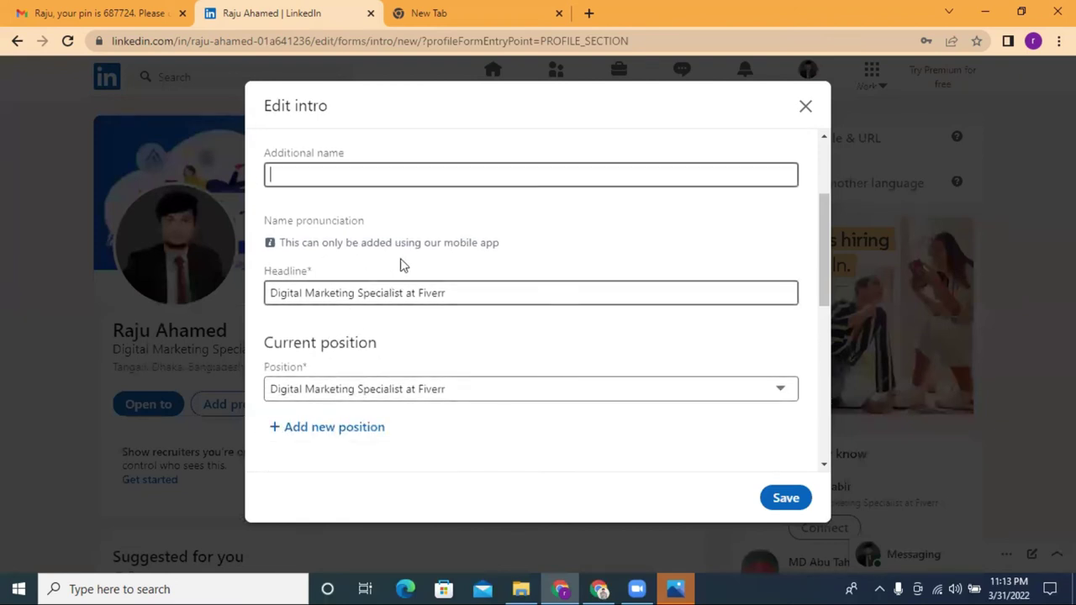
scroll(363, 379, down, 1)
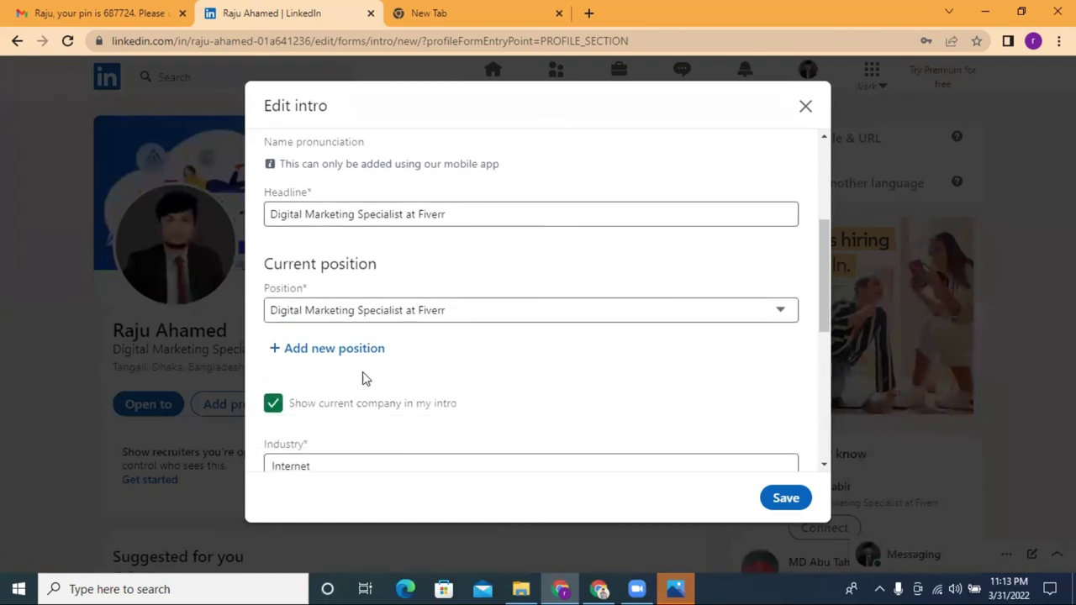
click(312, 356)
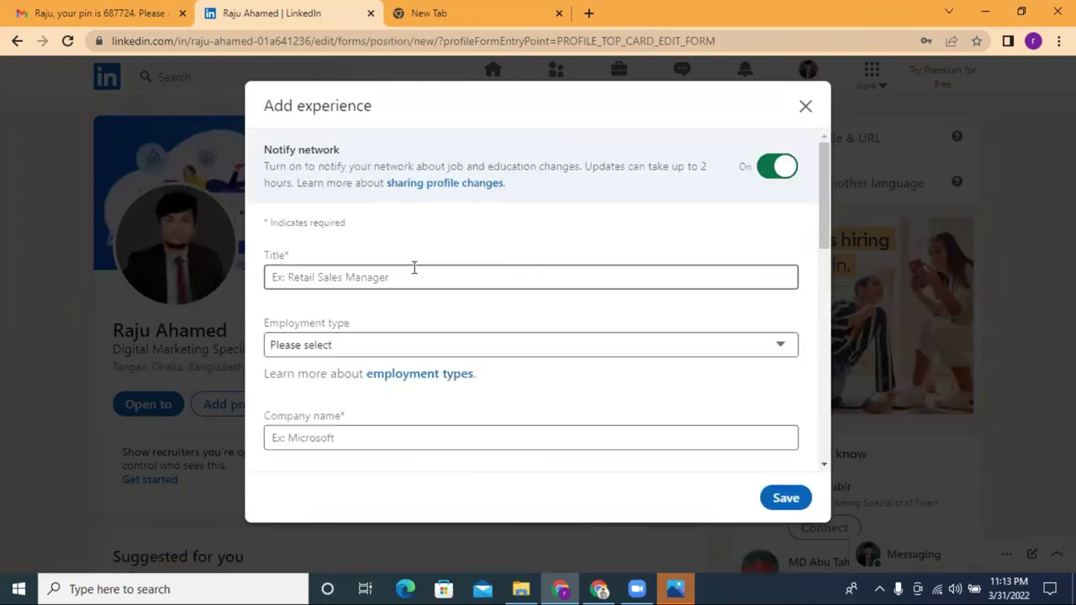
Set the new experience's title to the suggested Digital Marketing Manager
scroll(433, 271, down, 2)
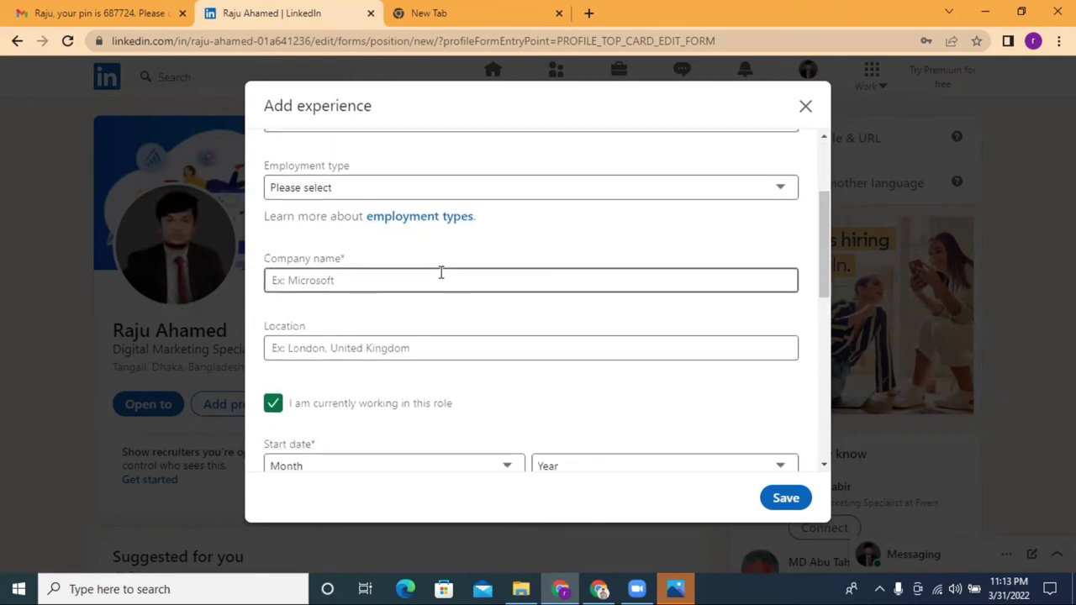
scroll(449, 278, down, 2)
scroll(455, 275, up, 5)
scroll(459, 272, down, 1)
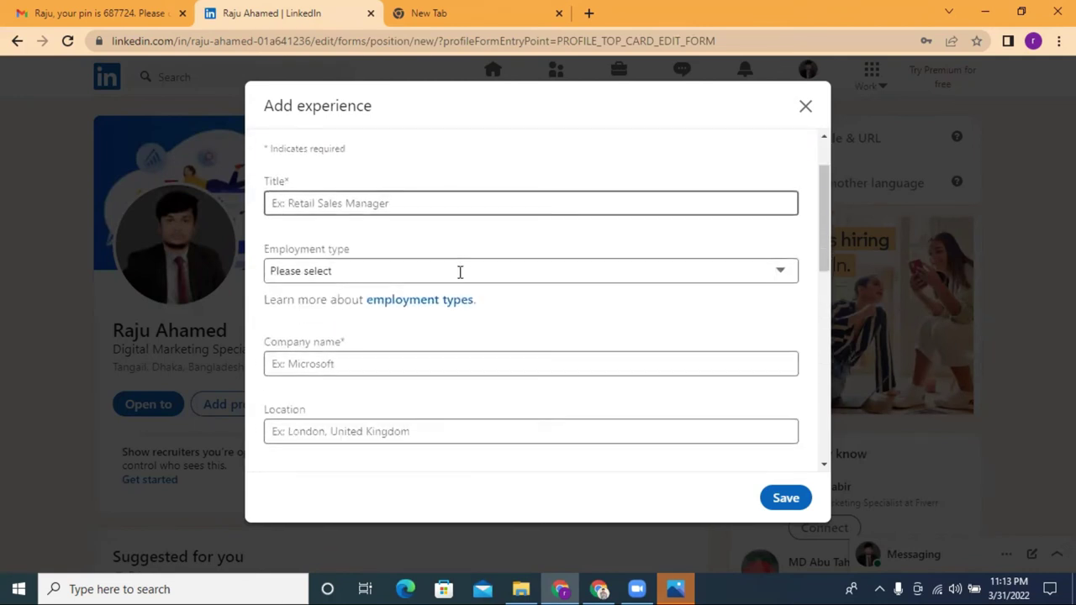
click(392, 200)
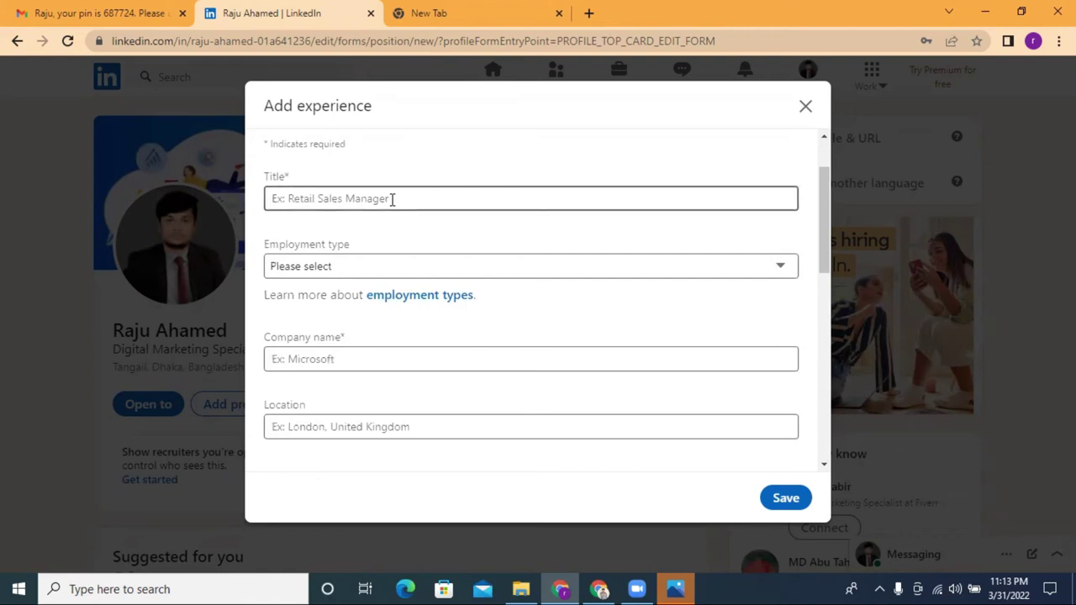
text(digi)
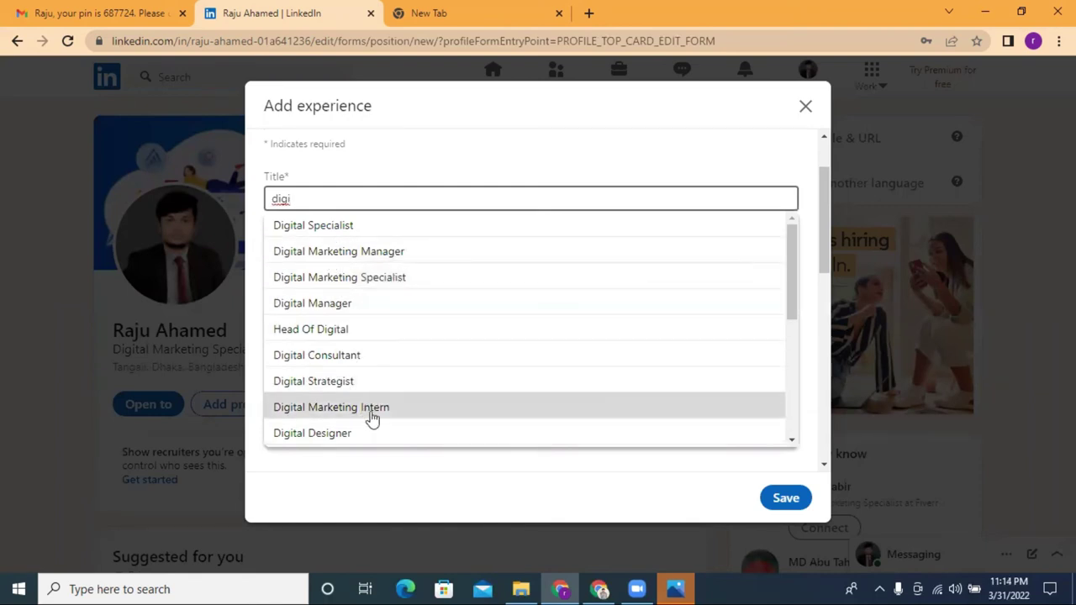
click(349, 252)
double_click(362, 199)
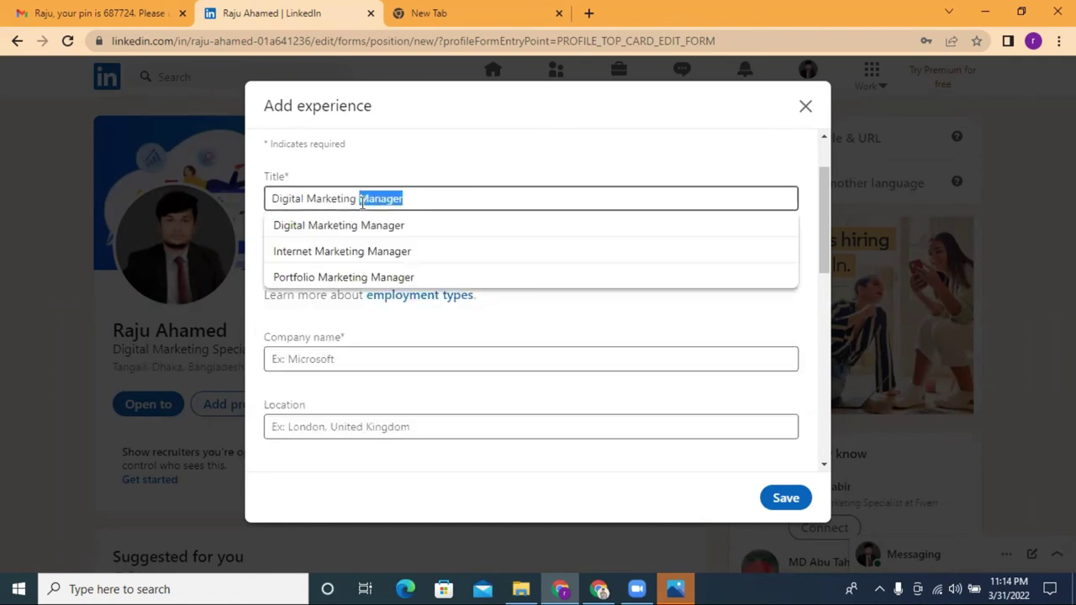
key(BackSpace)
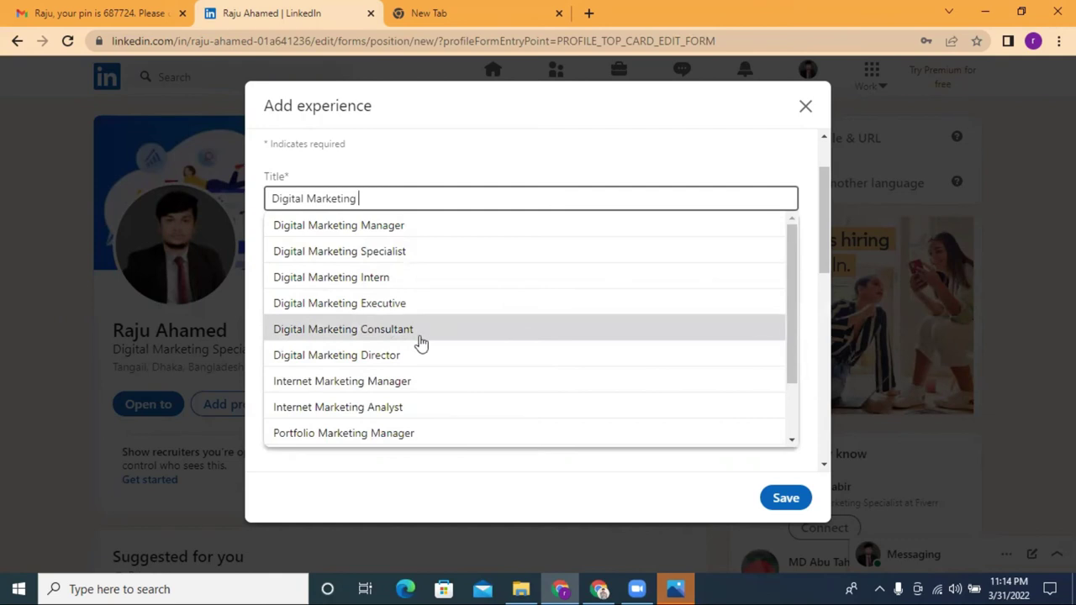
click(401, 228)
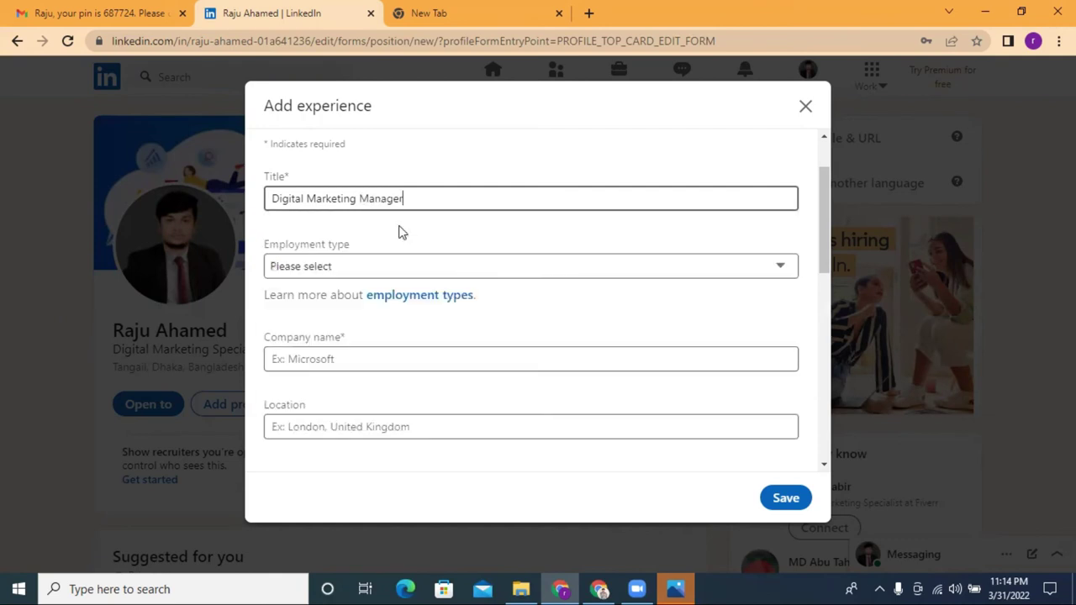
Set the employment type to Full-time and the company name to "softdigital goru"
click(348, 270)
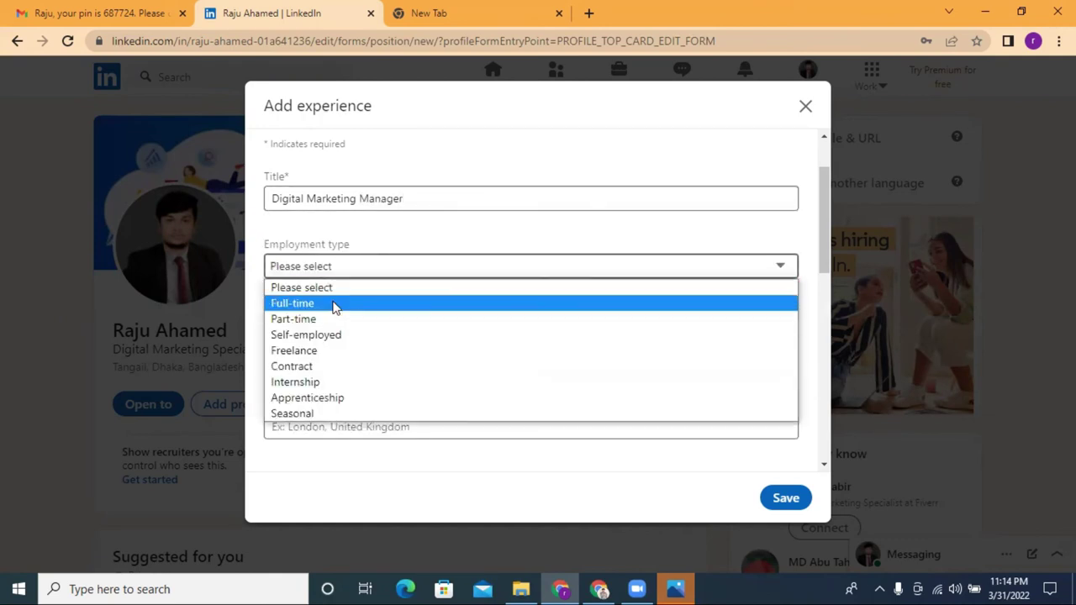
click(334, 303)
scroll(351, 284, down, 2)
click(324, 280)
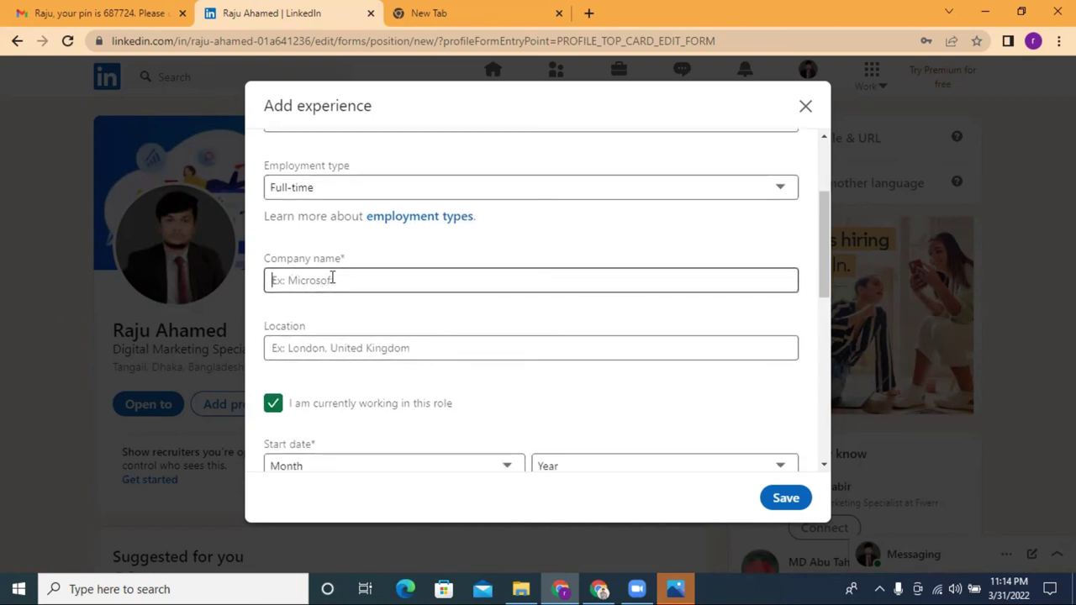
text(soft)
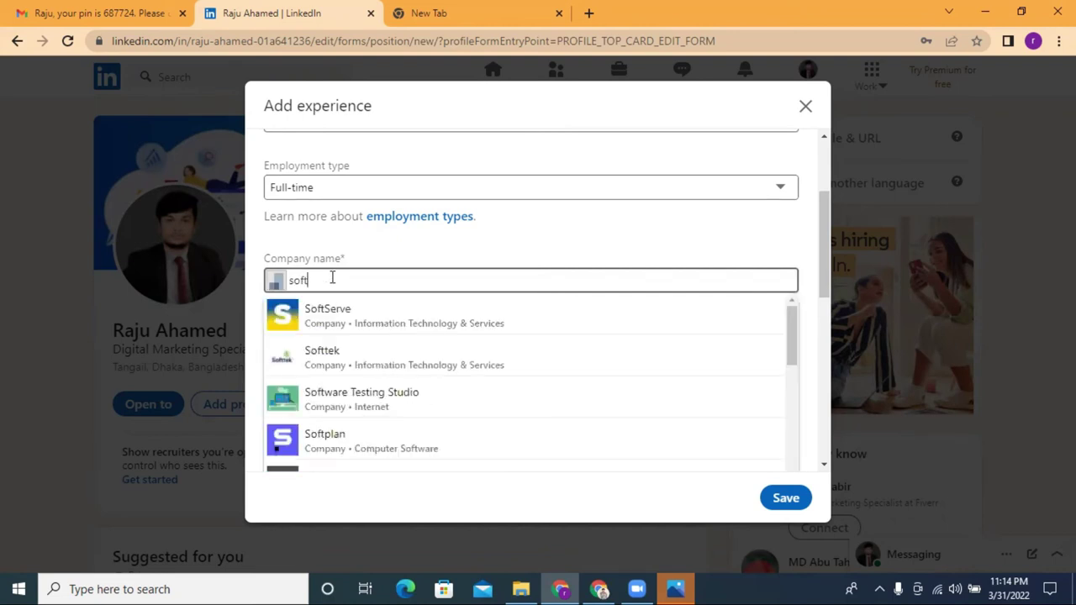
text(digital g)
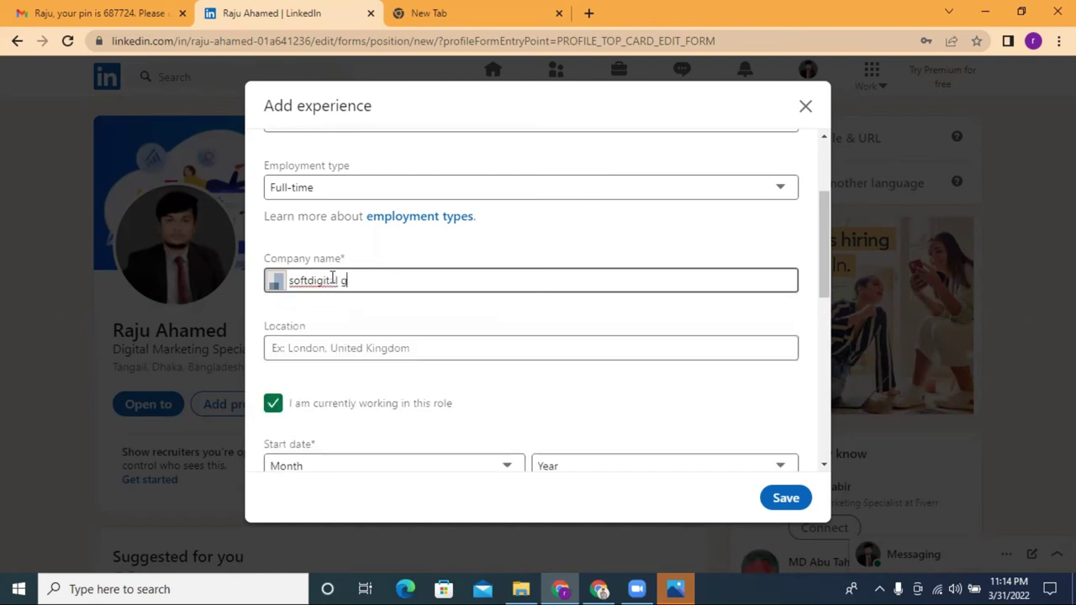
text(oru)
Set the new experience's location to Canada
click(323, 355)
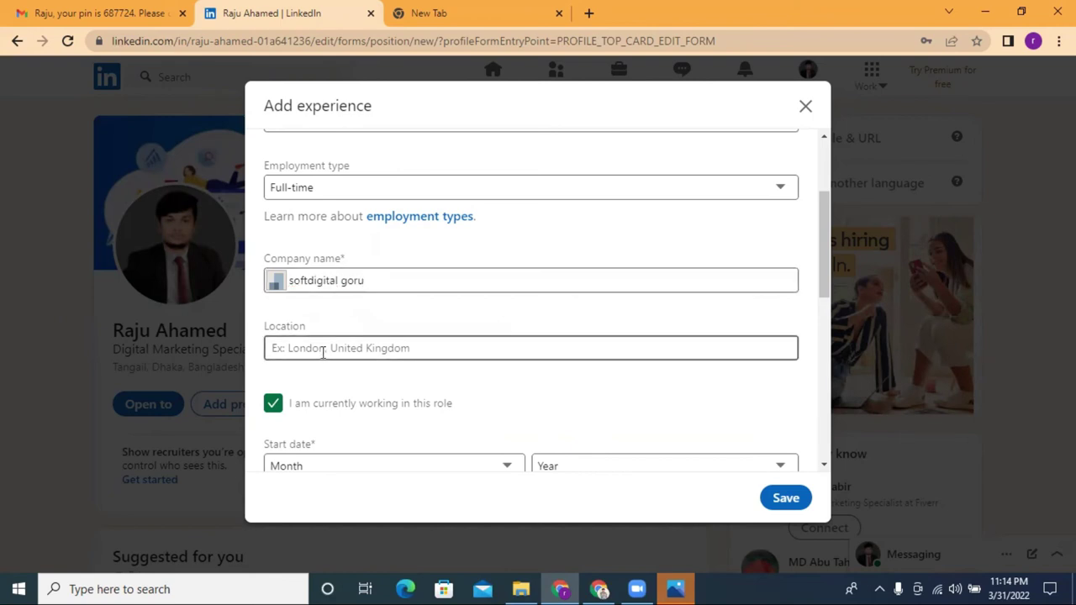
text(canada)
click(318, 375)
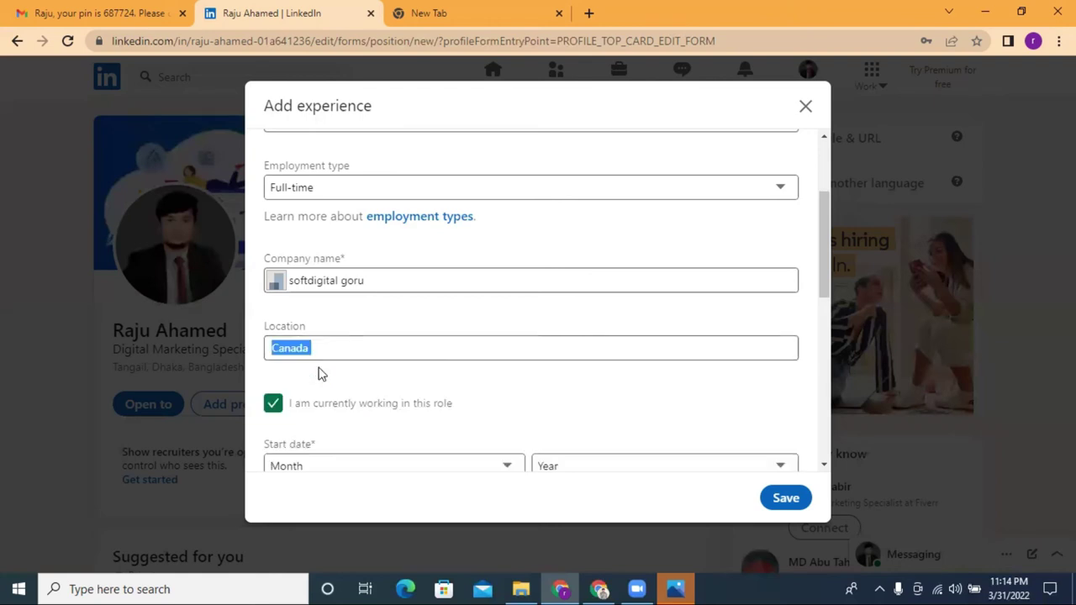
Set the start date of the new role to May 2021
scroll(535, 374, down, 3)
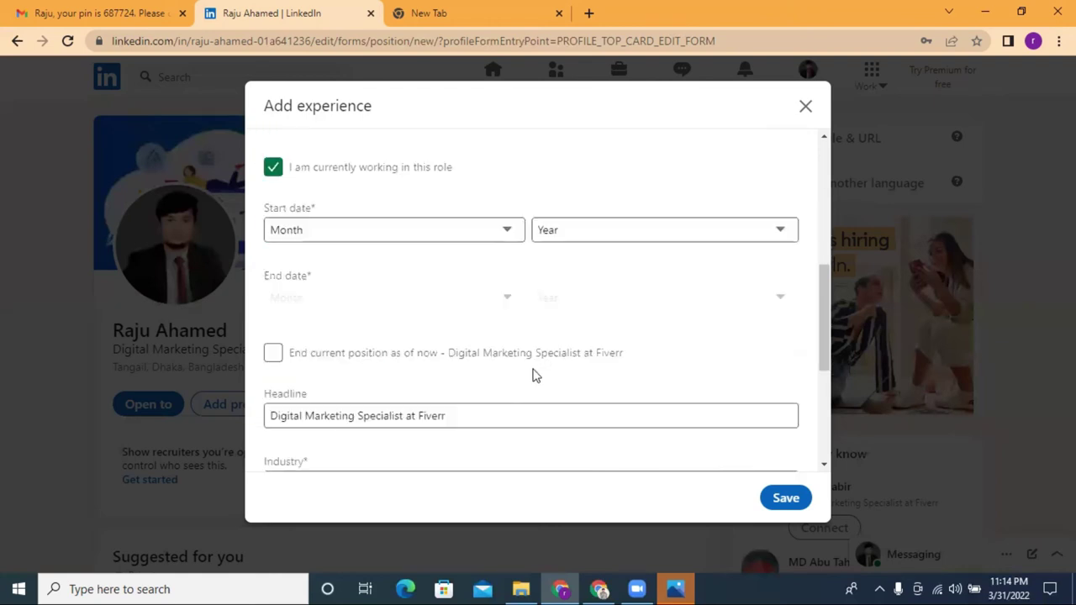
click(344, 244)
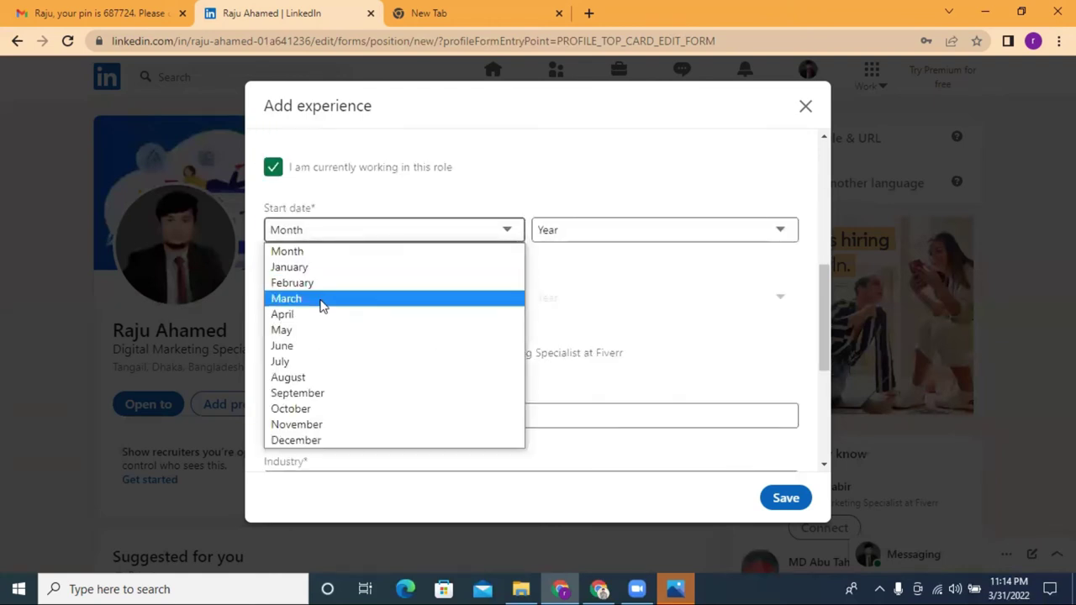
click(308, 329)
click(602, 229)
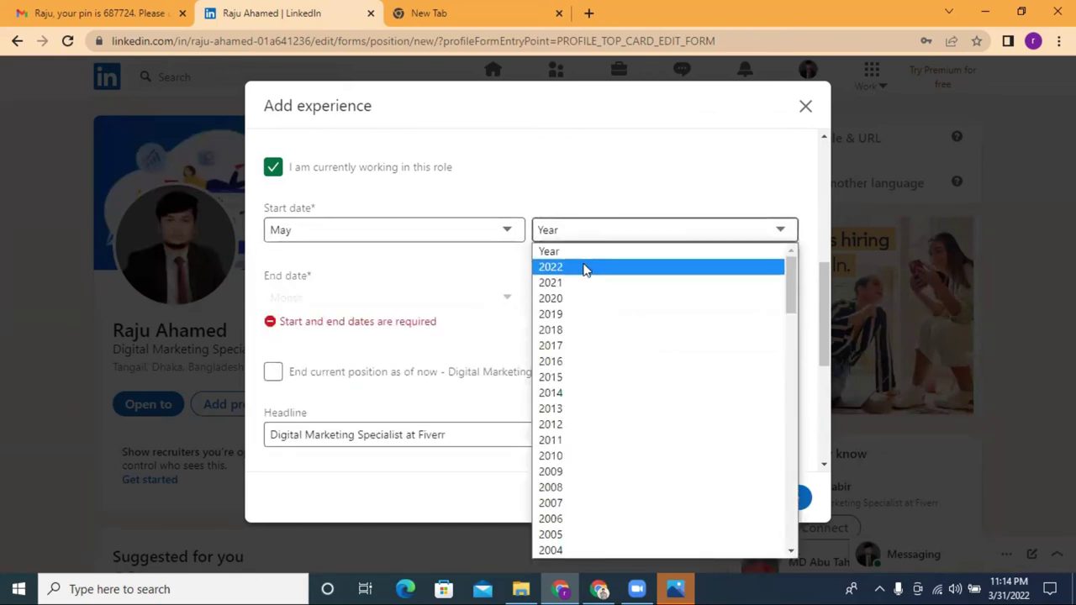
click(583, 267)
click(571, 237)
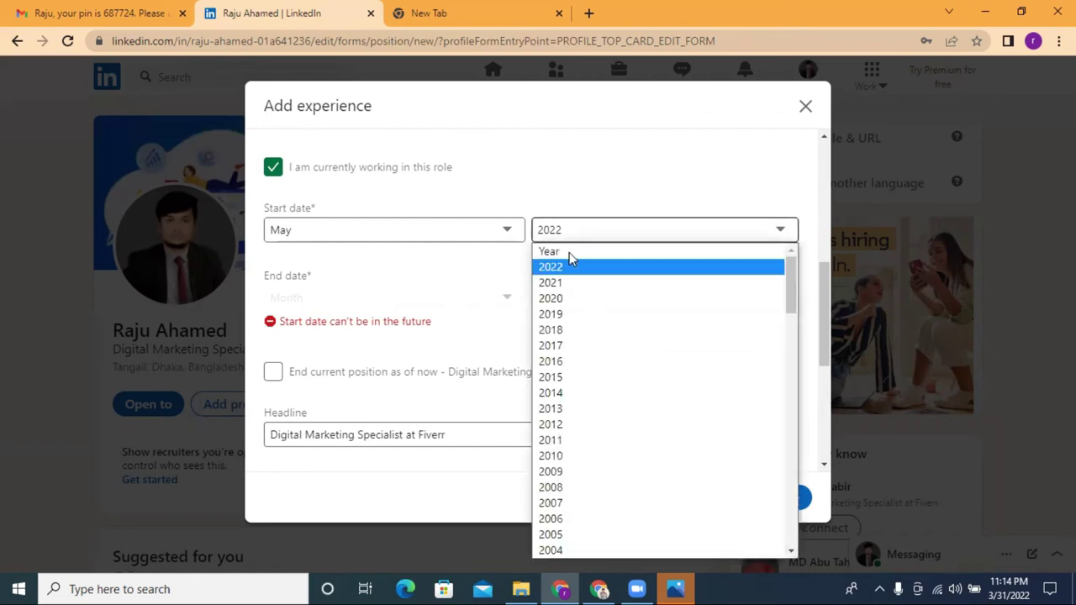
click(574, 281)
Mark the Digital Marketing Specialist at Fiverr position as ended now and save the new experience
click(277, 353)
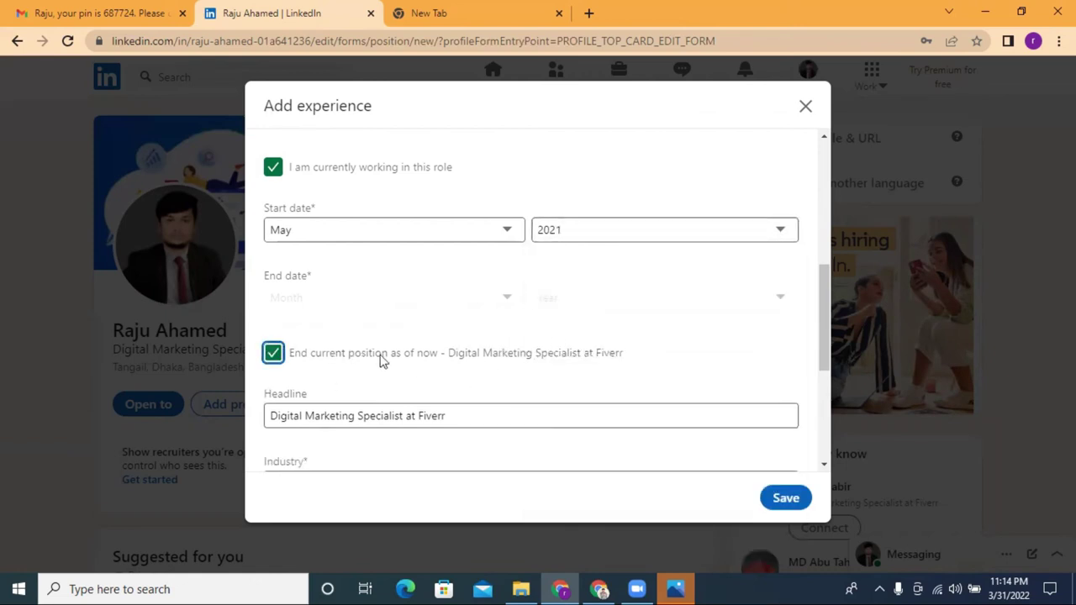
scroll(459, 375, down, 2)
click(786, 500)
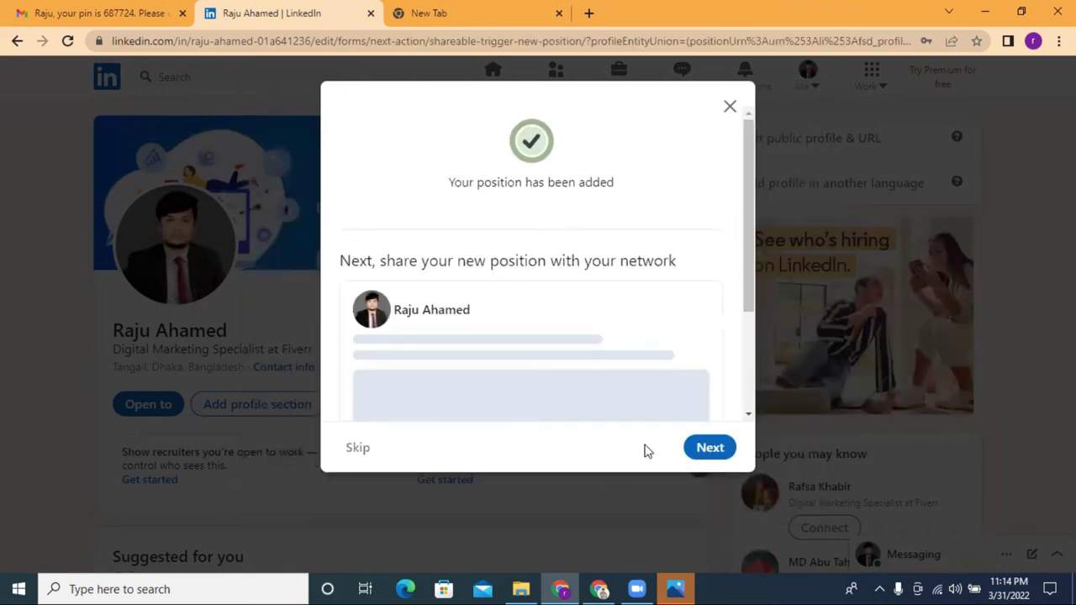
Skip sharing the new position with the network and close the intro editor to return to the profile
scroll(516, 372, down, 2)
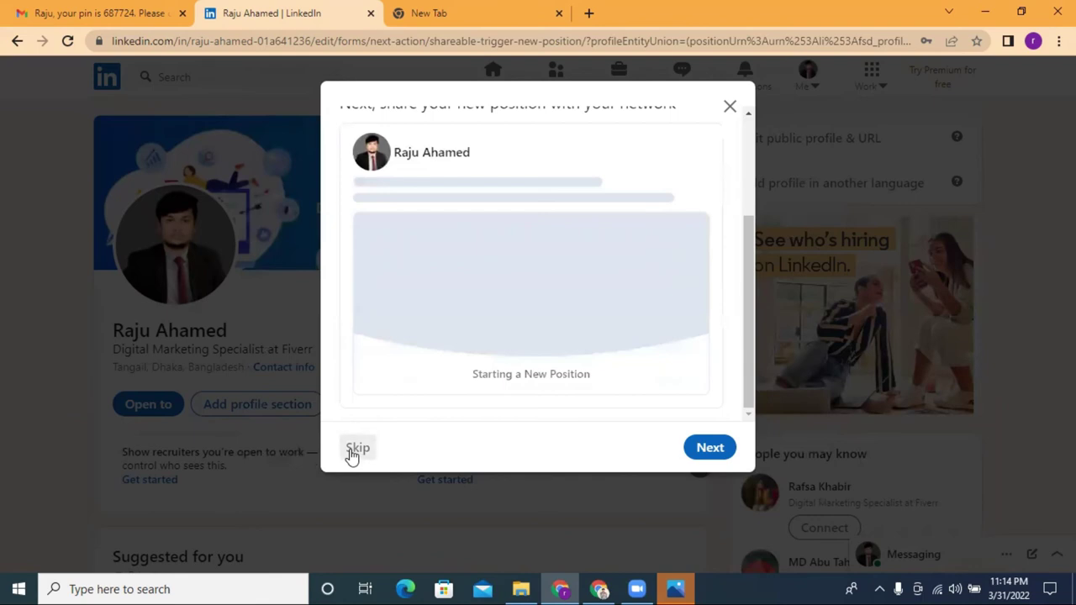
click(358, 449)
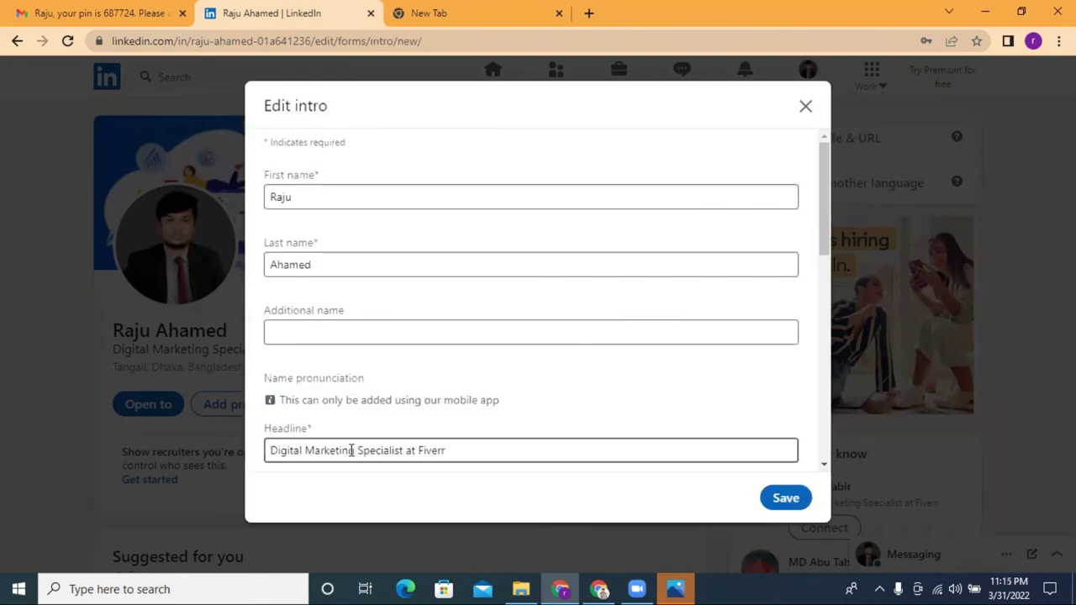
click(803, 108)
click(631, 329)
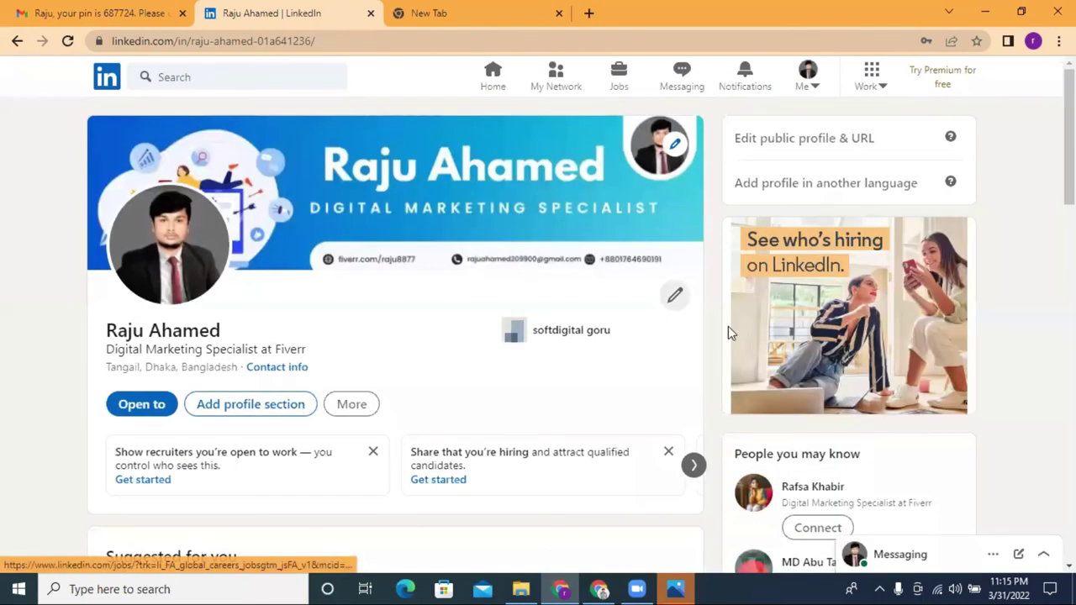
scroll(600, 381, down, 2)
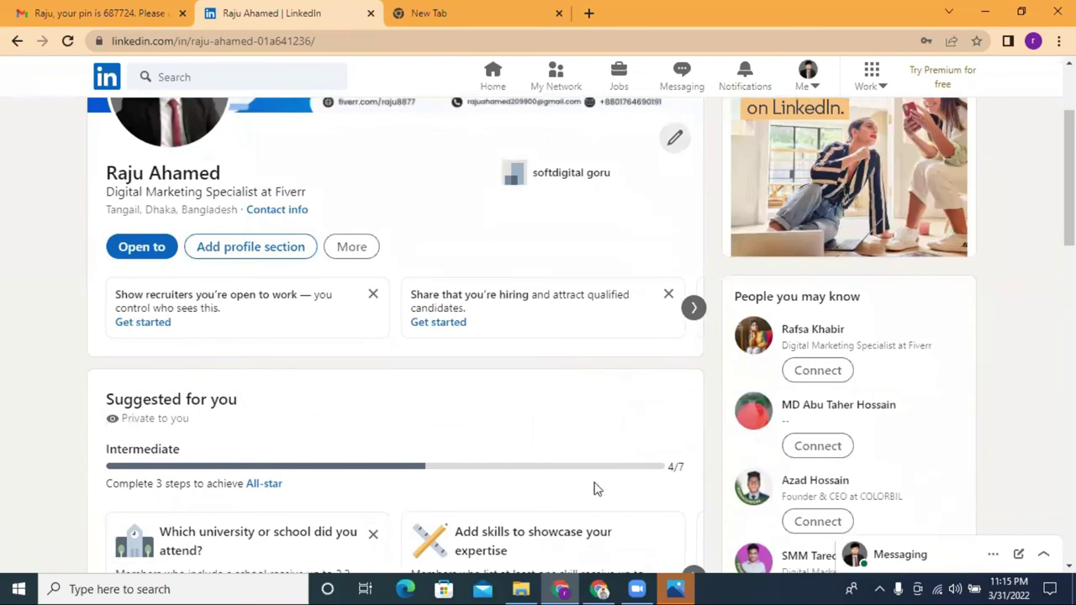
drag(684, 469, 668, 467)
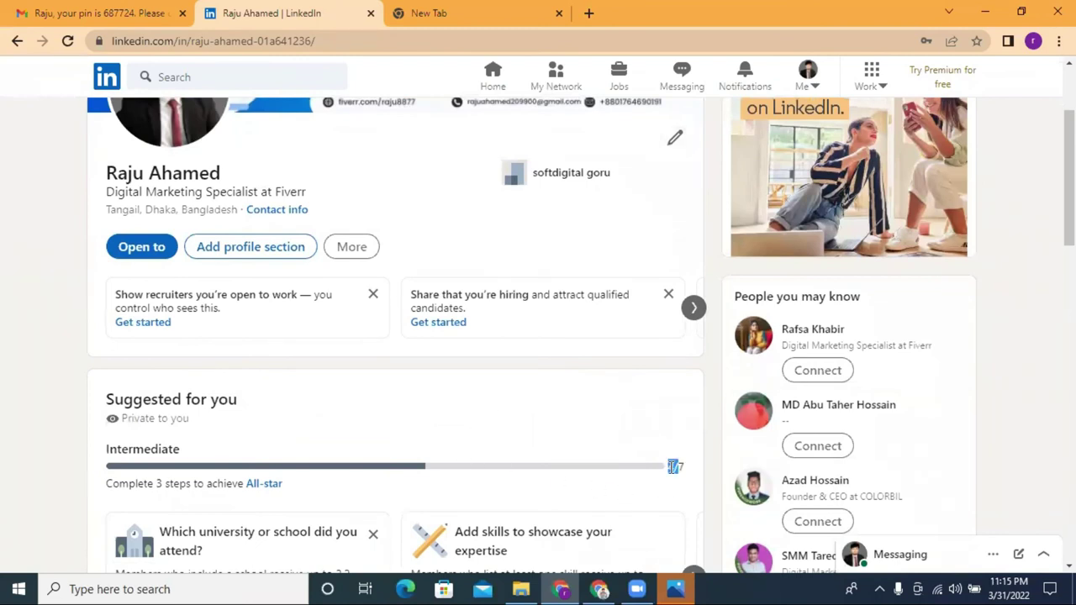
Reopen the profile's intro for editing and open its contact info form
scroll(656, 303, up, 1)
click(678, 218)
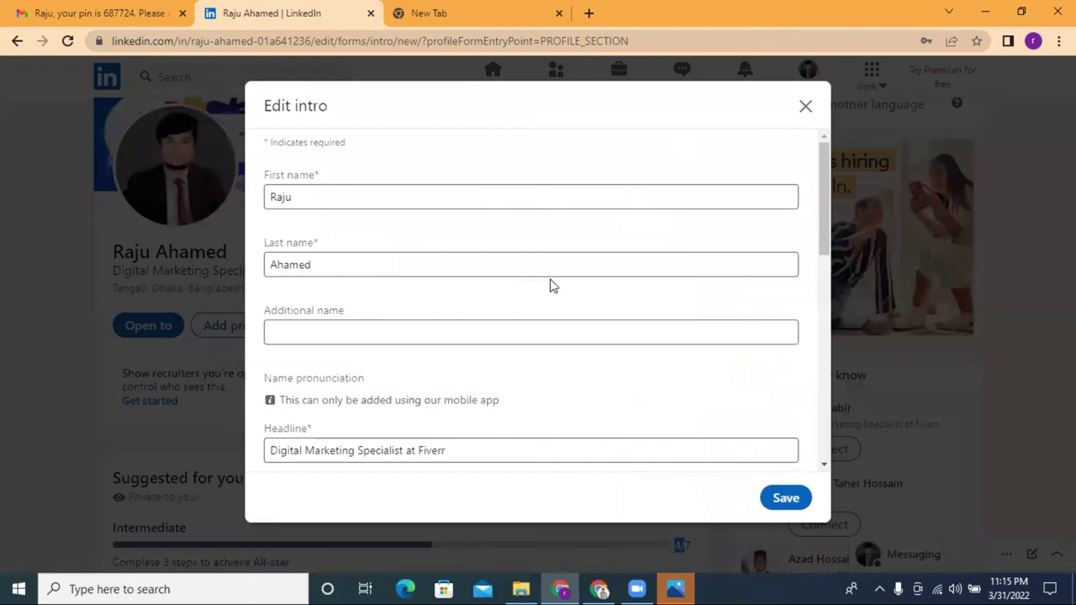
scroll(551, 286, down, 3)
scroll(468, 347, down, 1)
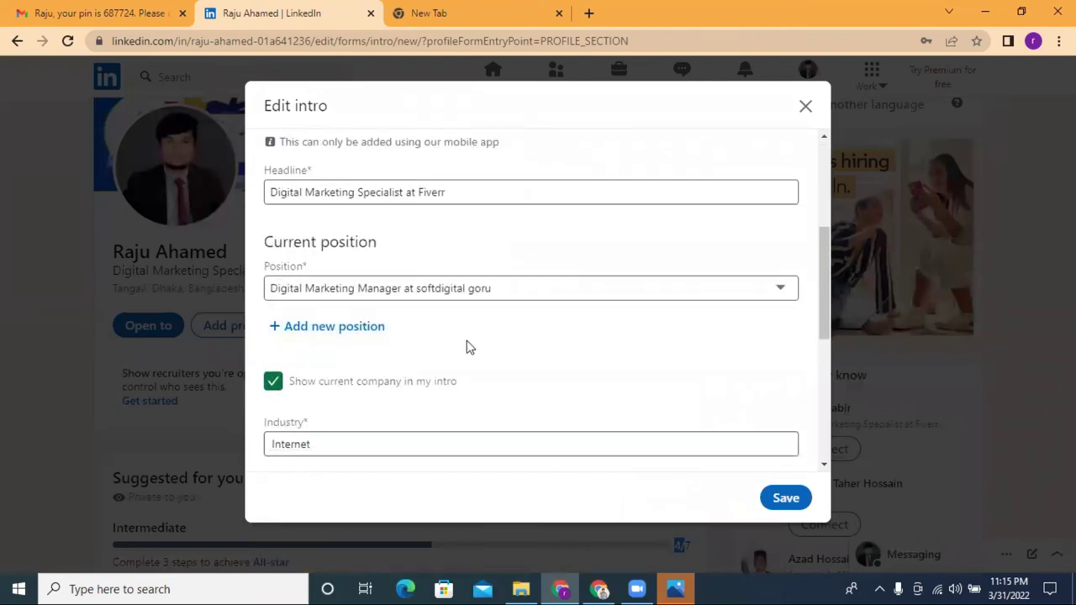
scroll(466, 348, down, 3)
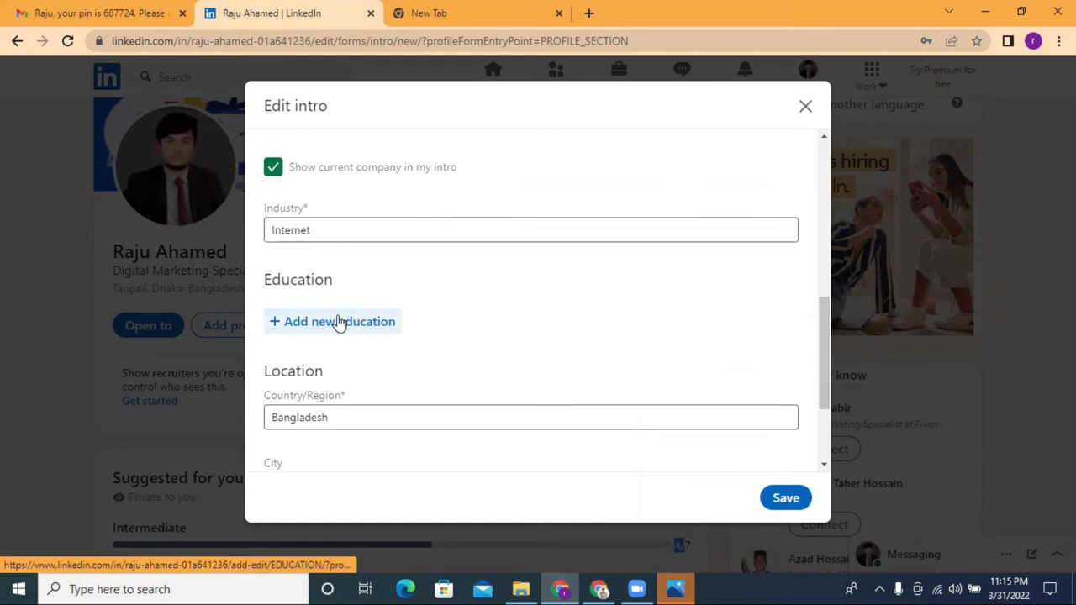
scroll(339, 322, down, 3)
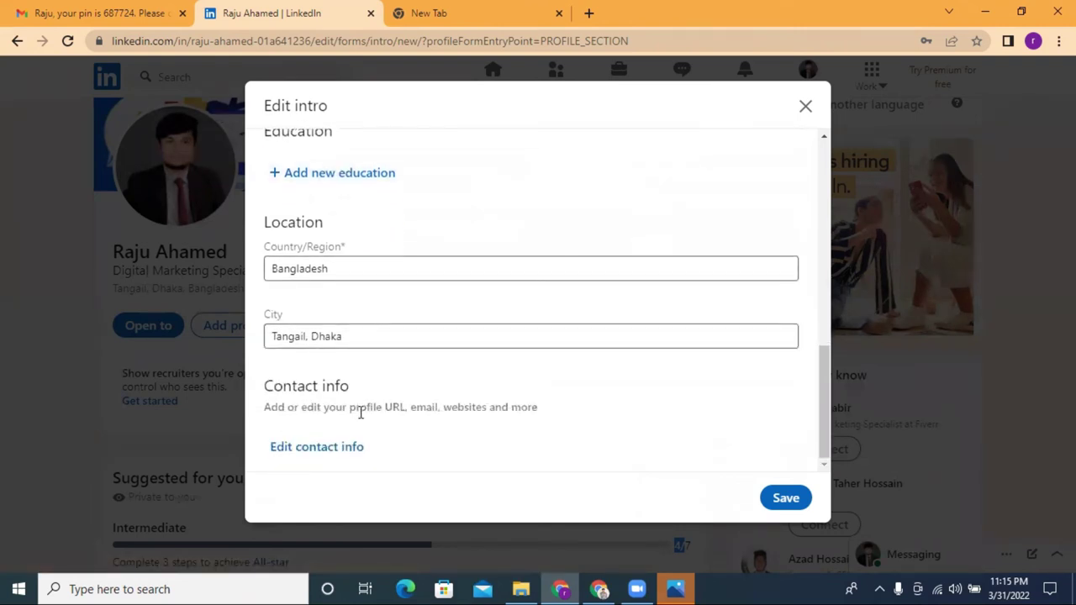
click(320, 450)
Examine the phone, address and birthday fields of the contact info form and add a blank instant messenger entry
click(316, 263)
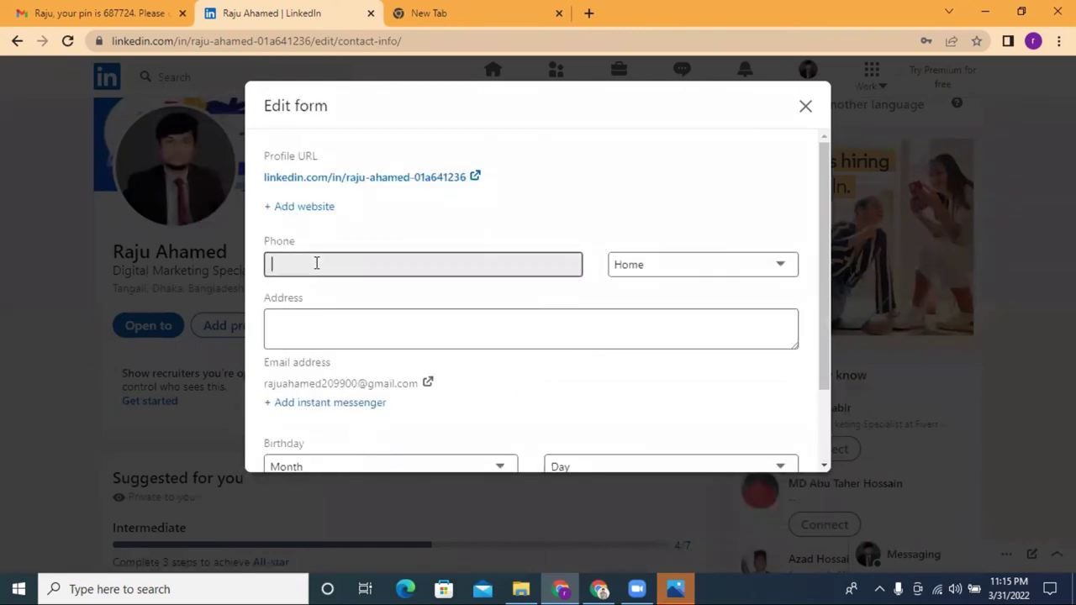
click(762, 267)
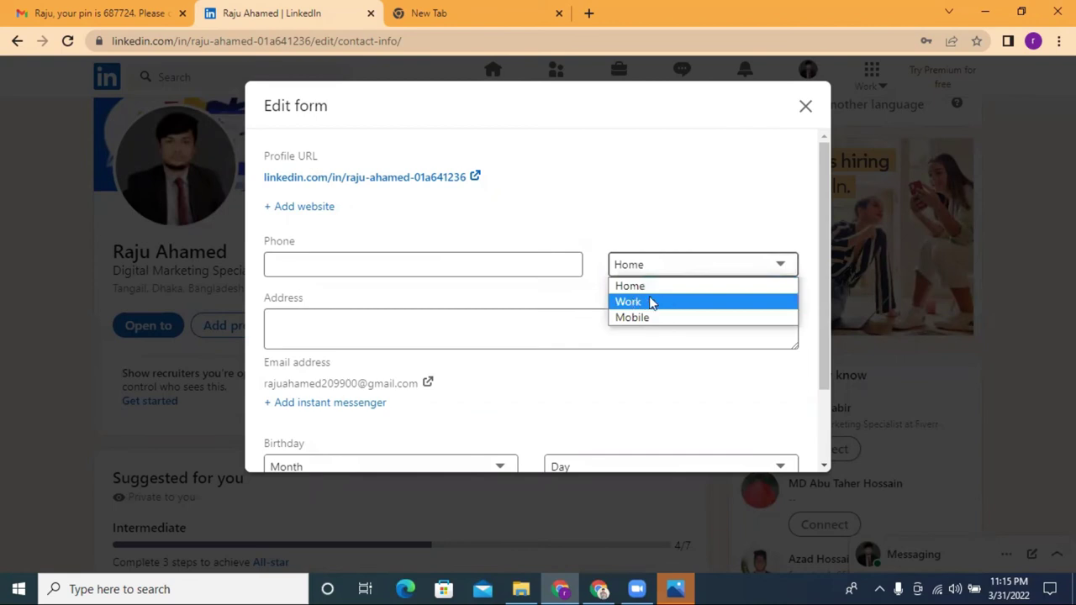
click(543, 233)
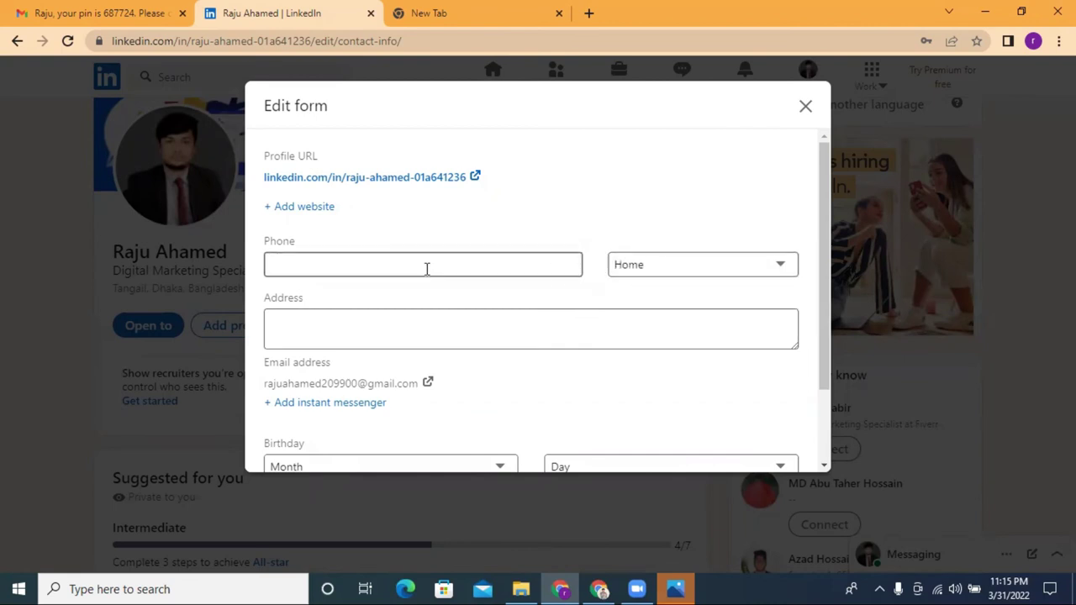
click(336, 318)
scroll(426, 321, down, 1)
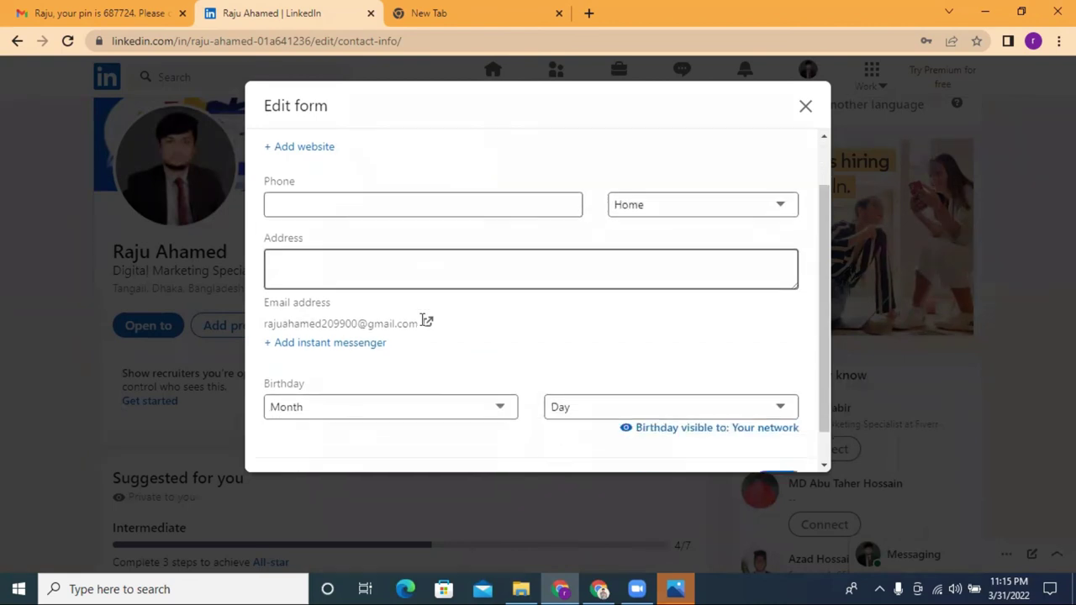
scroll(427, 321, down, 1)
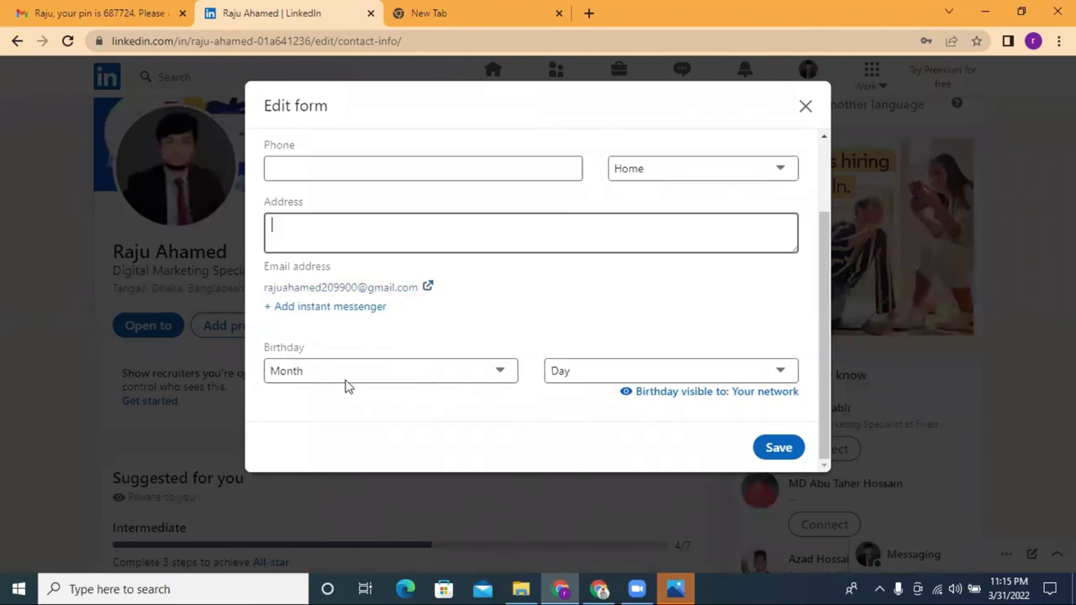
click(347, 380)
click(673, 315)
click(330, 307)
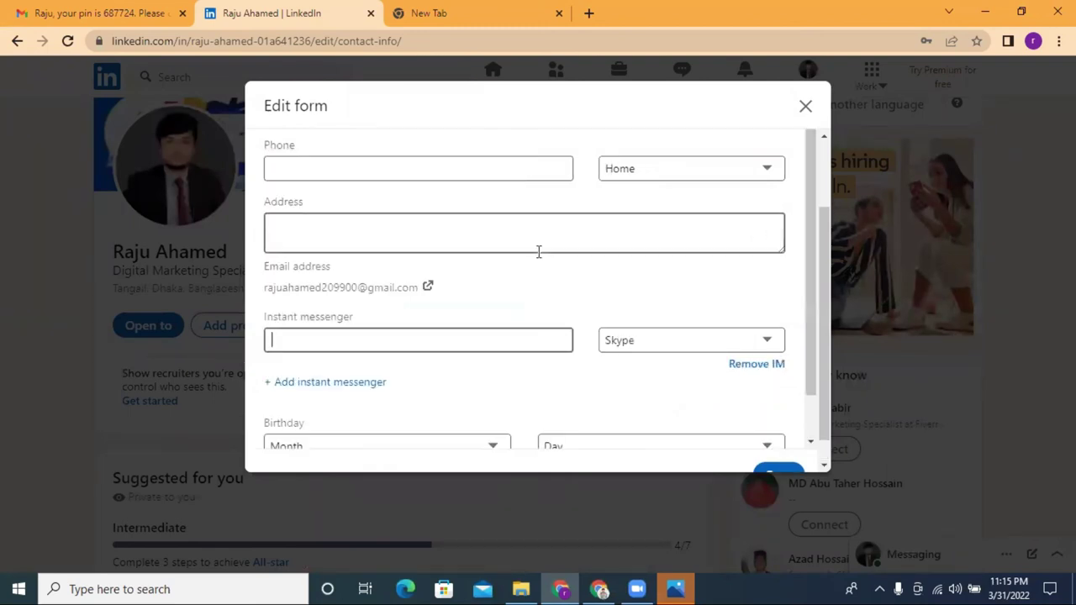
Enter the contact phone number and set its type to Home
scroll(505, 252, up, 2)
click(472, 261)
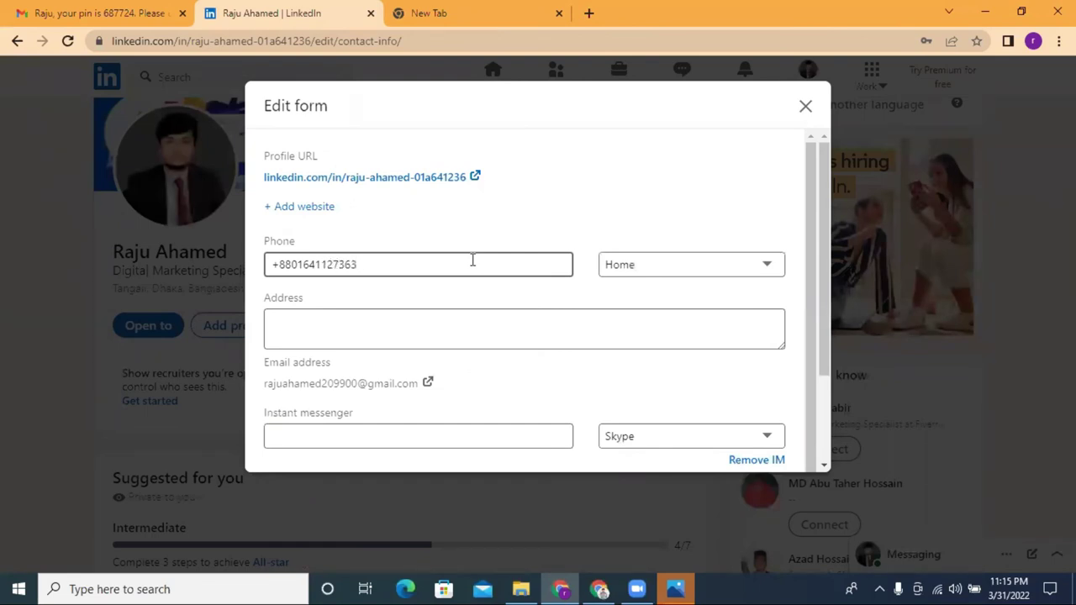
click(679, 264)
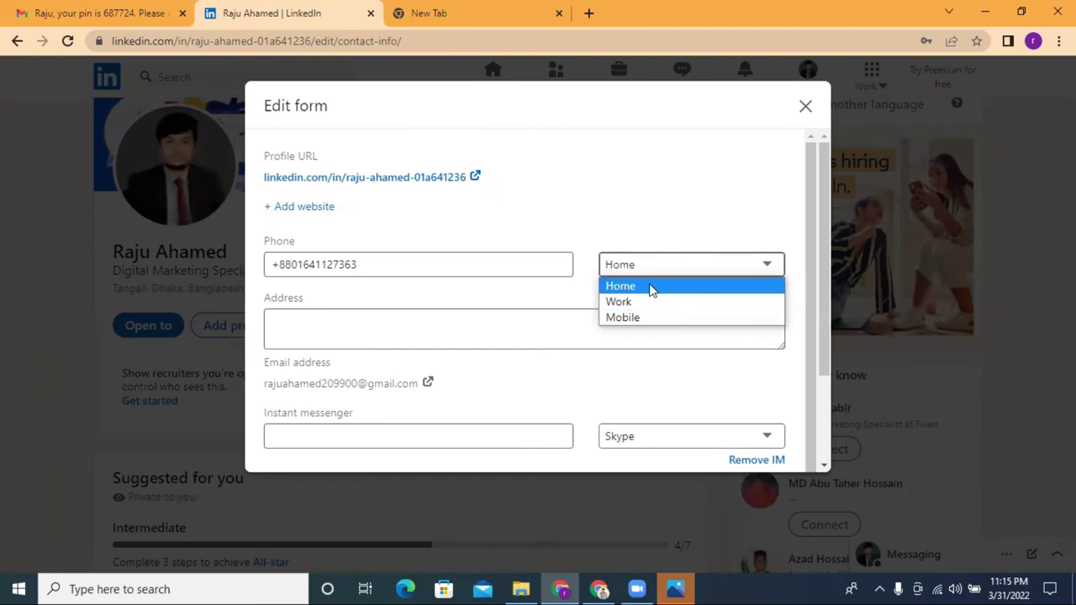
click(649, 286)
Fill in the contact address and correct its spelling with the suggested place name
click(369, 341)
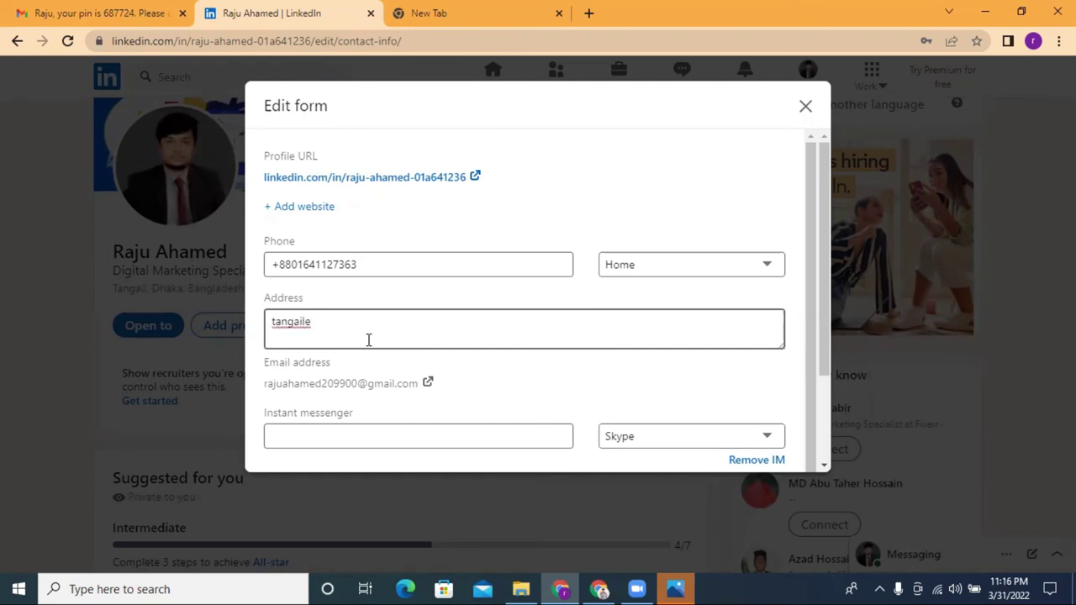
right_click(285, 321)
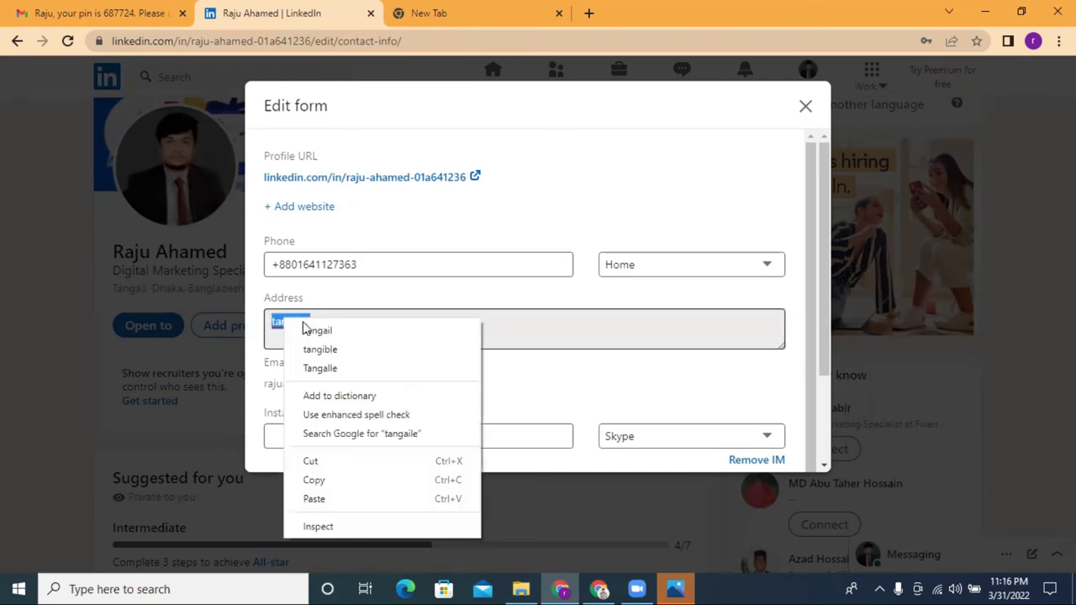
click(313, 329)
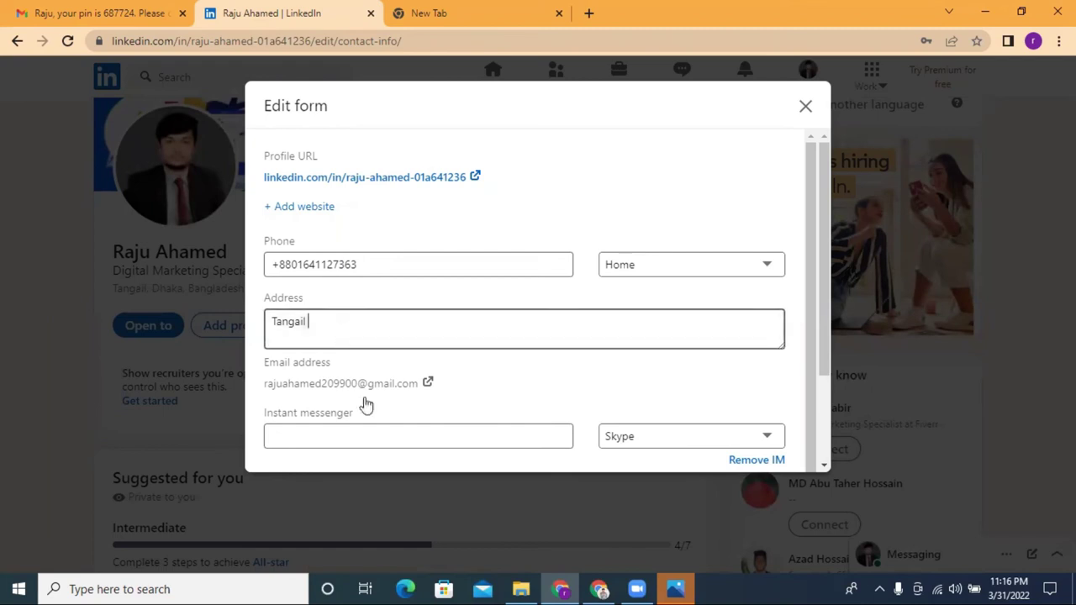
Set the birthday's month and day in the contact info form, leaving the instant messenger entry blank
click(339, 449)
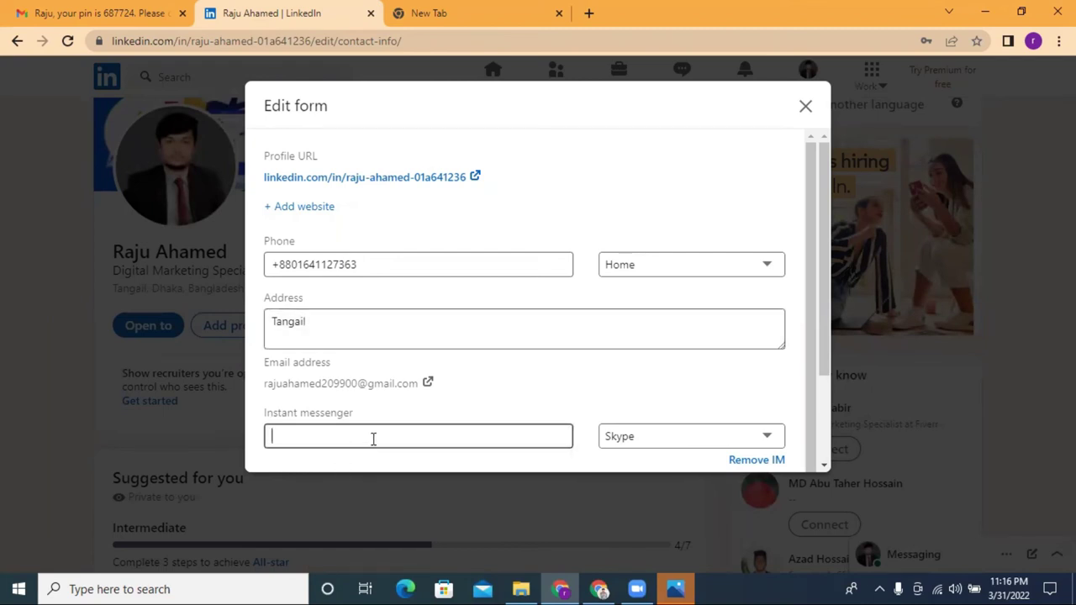
scroll(373, 438, down, 1)
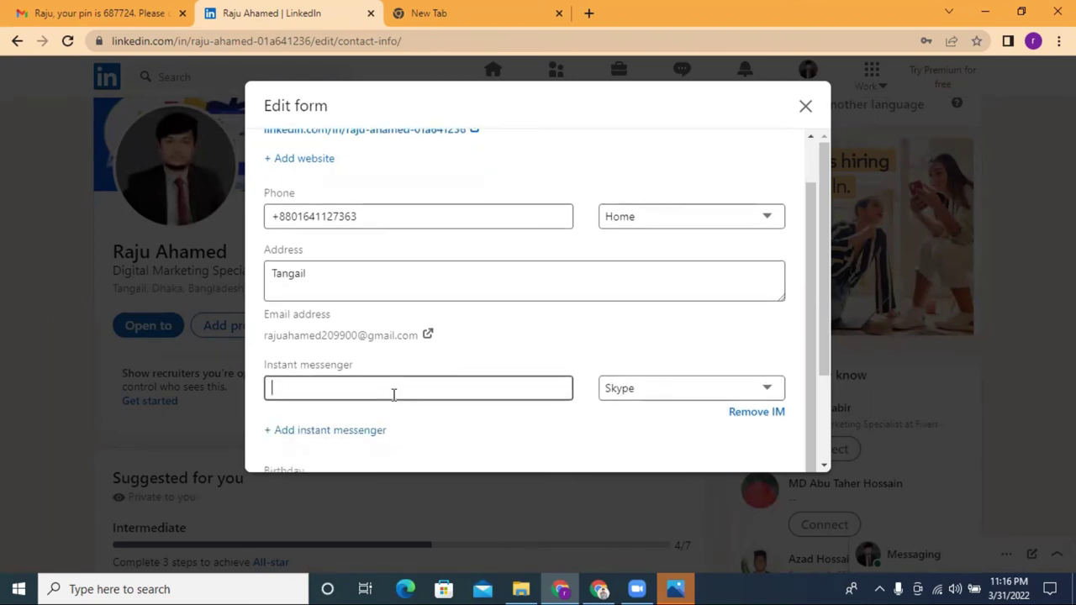
scroll(755, 411, down, 3)
click(313, 371)
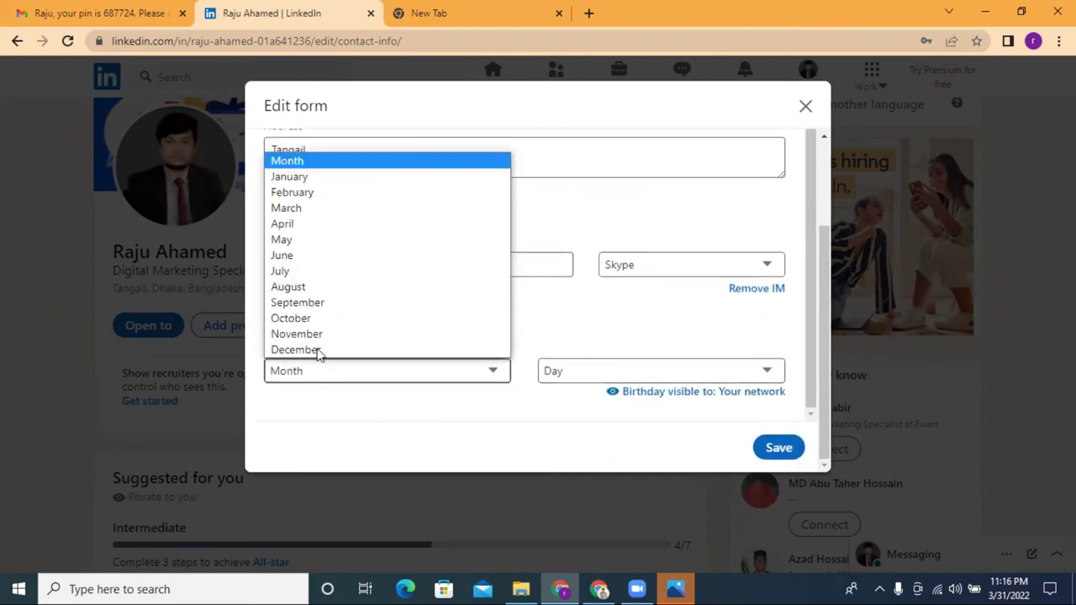
click(322, 349)
click(634, 371)
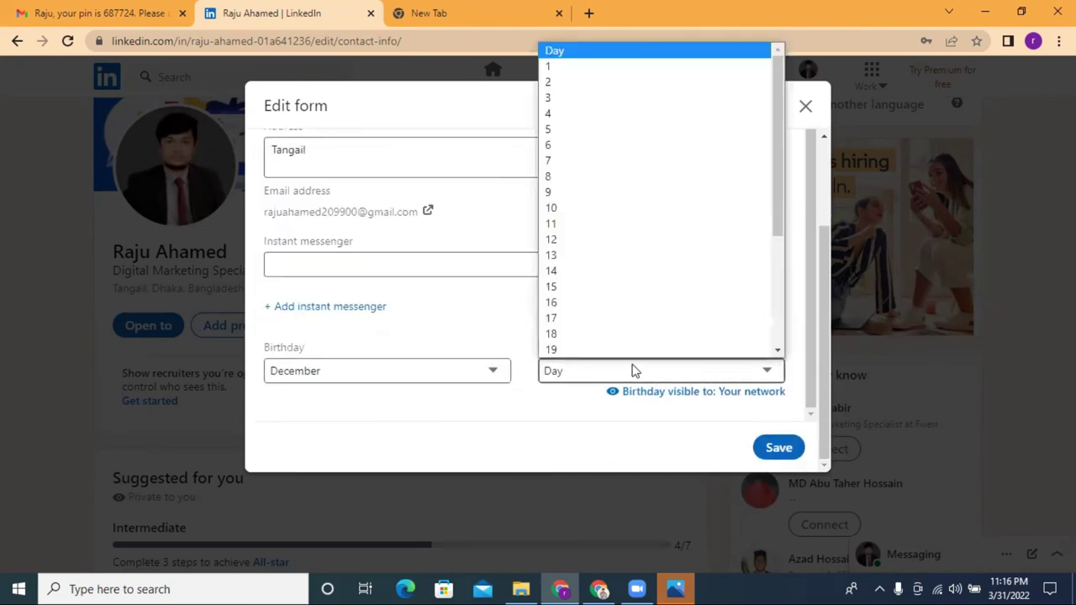
click(569, 66)
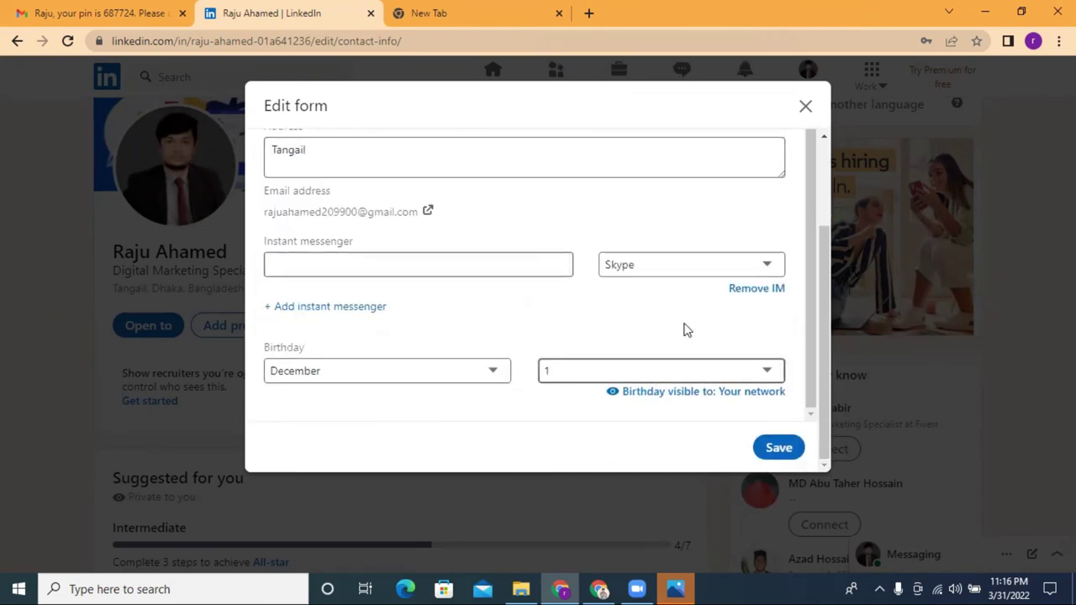
Save the contact info form and save the profile intro
click(772, 454)
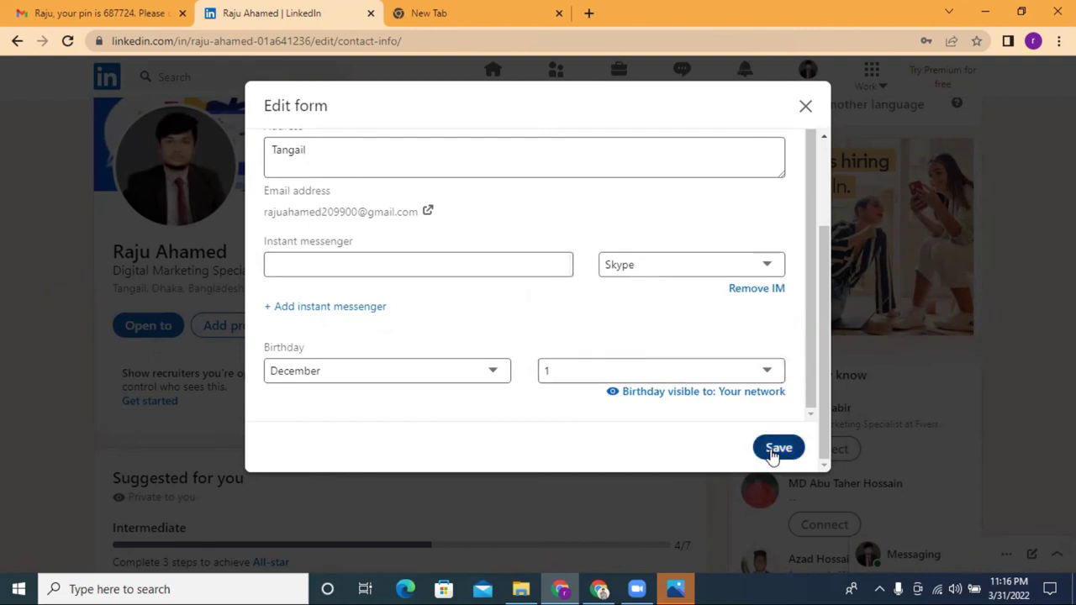
scroll(601, 426, down, 3)
click(786, 500)
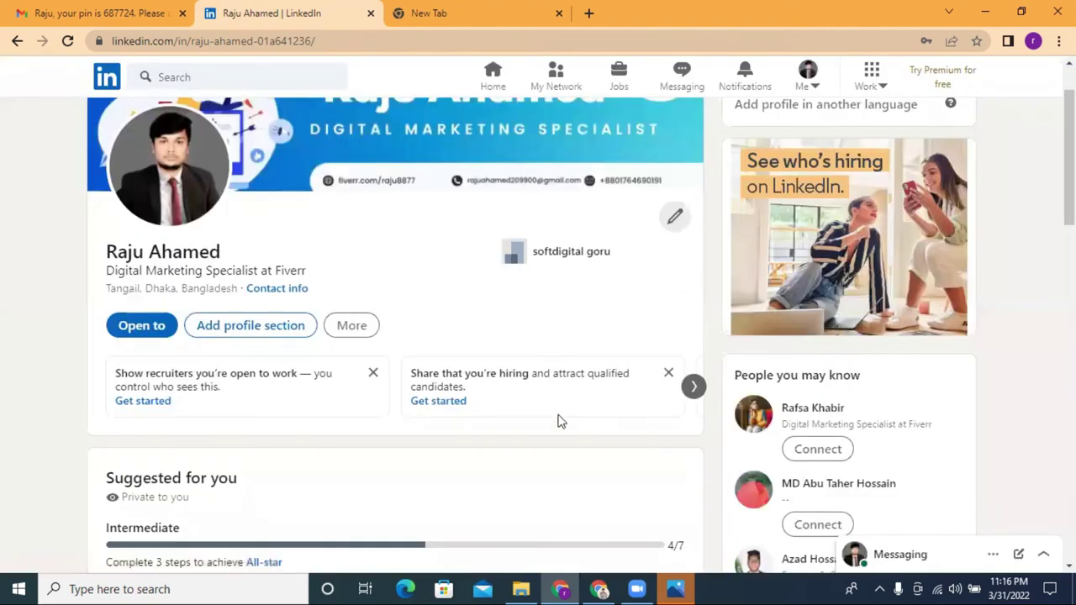
Look through the school, degree, field of study and date fields of the add-education form, and close it without entering anything
scroll(556, 422, down, 1)
scroll(639, 461, down, 3)
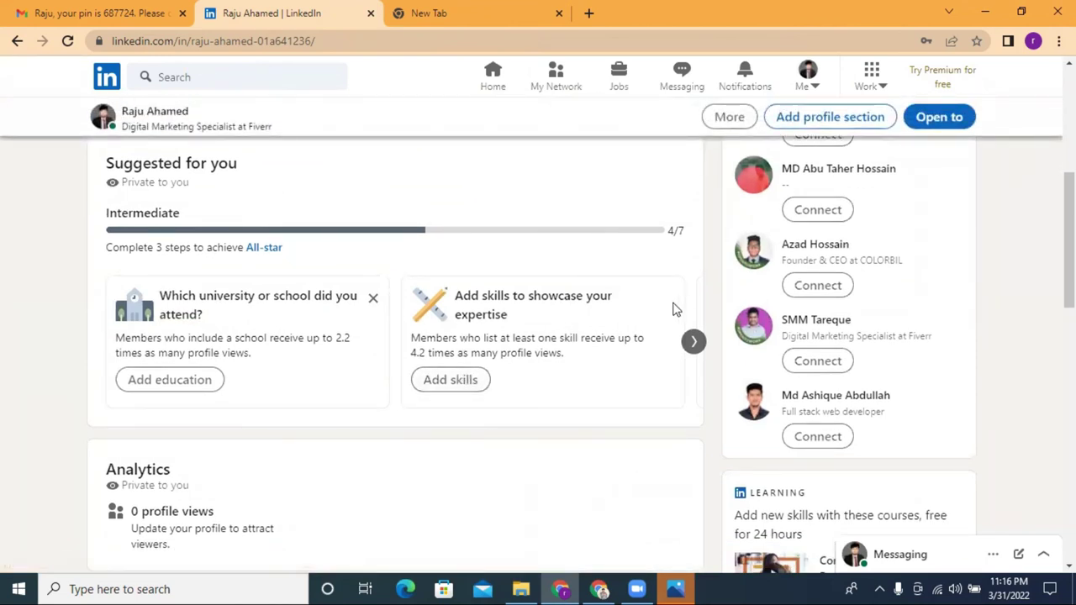
click(181, 383)
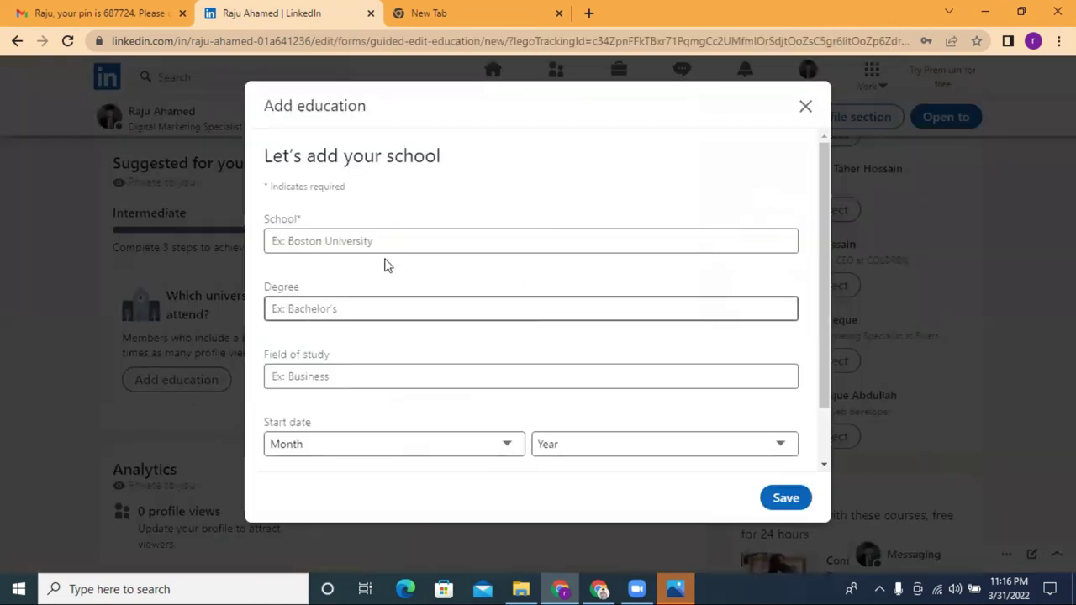
scroll(379, 357, down, 2)
scroll(383, 351, up, 2)
click(342, 241)
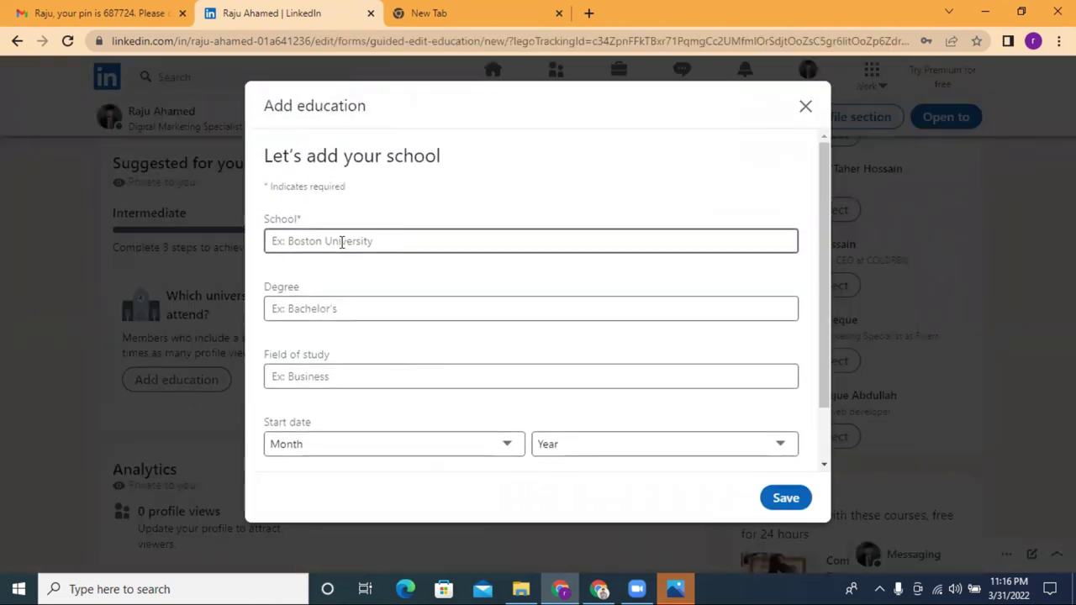
click(342, 317)
click(342, 378)
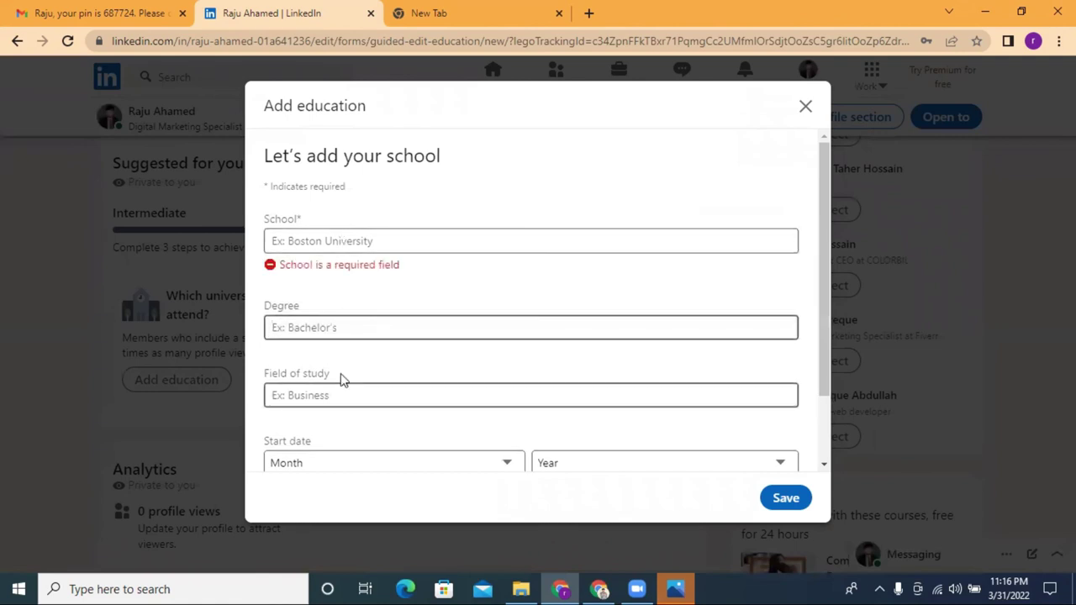
scroll(351, 396, down, 2)
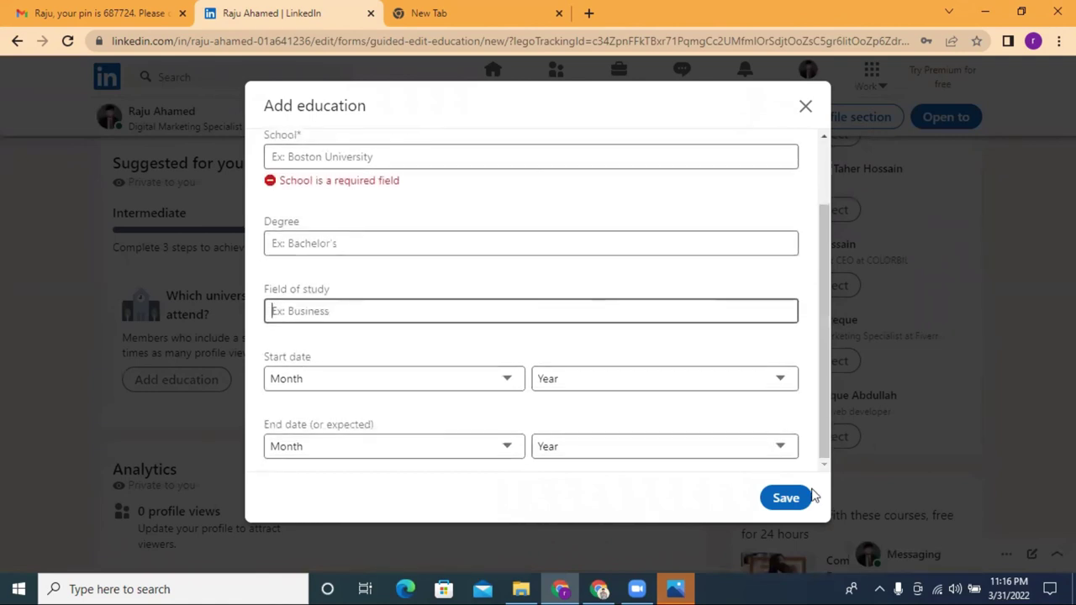
click(805, 115)
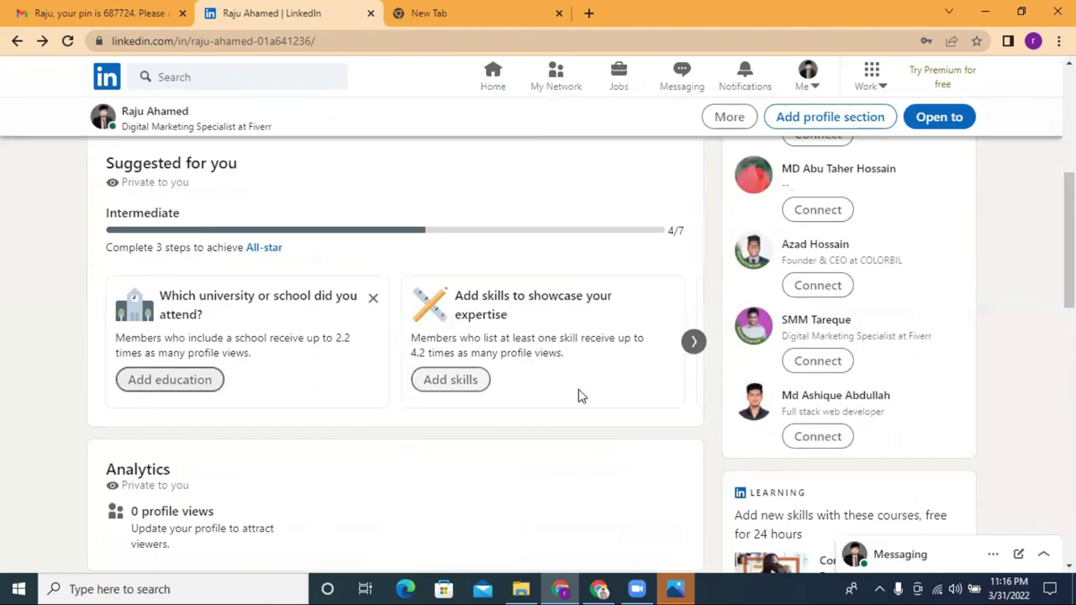
Add all ten suggested skills, including Marketing, Social Media, Advertising, Content Marketing, Email Marketing and Ad Serving, to the profile and save them
click(460, 387)
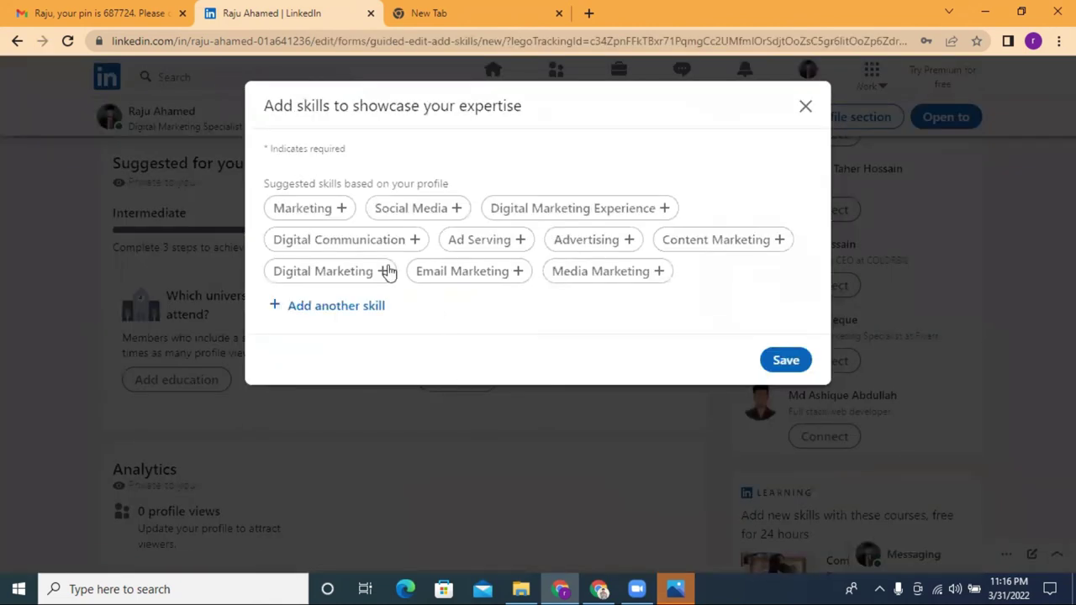
click(342, 213)
click(458, 208)
click(664, 209)
click(626, 247)
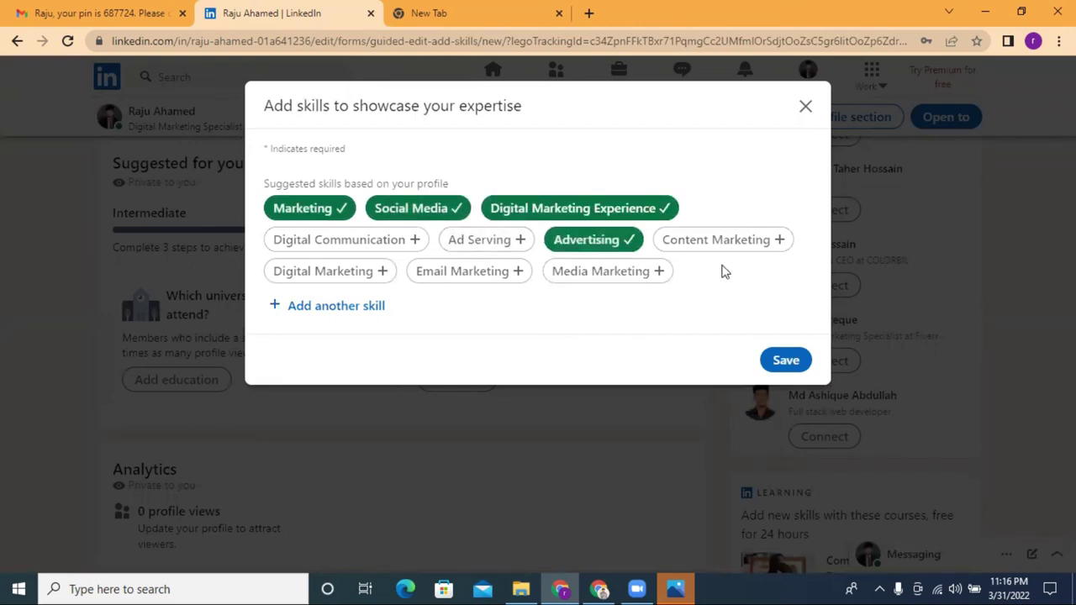
click(778, 244)
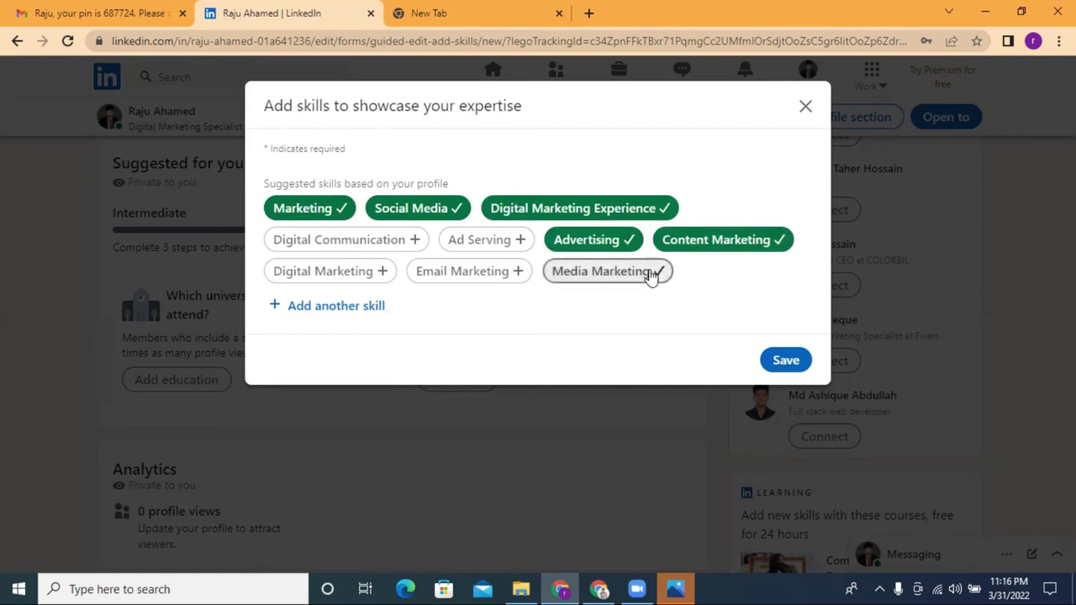
click(652, 274)
click(517, 276)
click(381, 271)
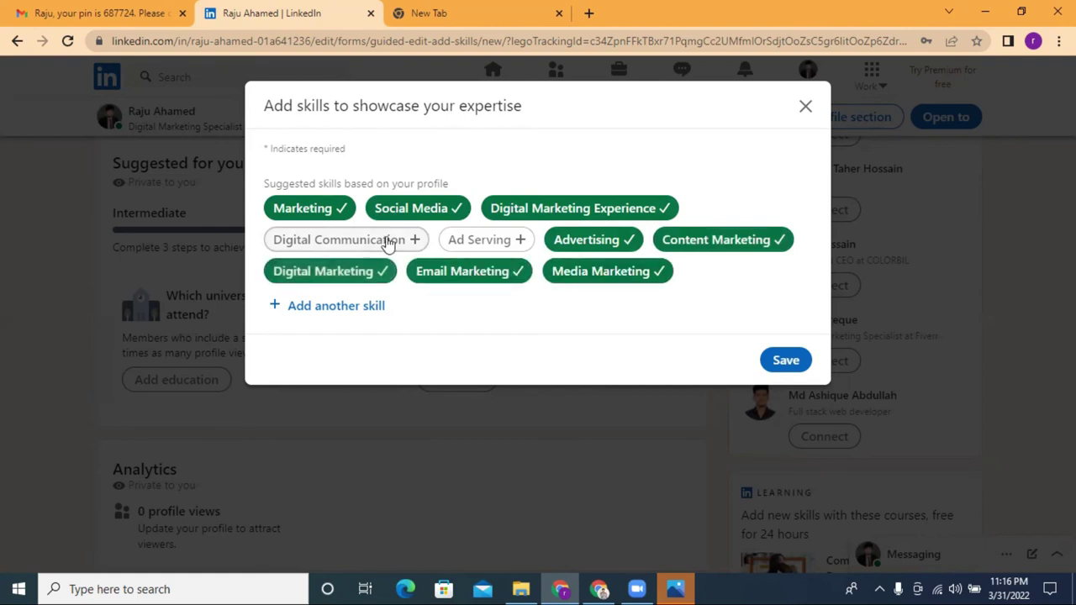
click(411, 240)
click(521, 241)
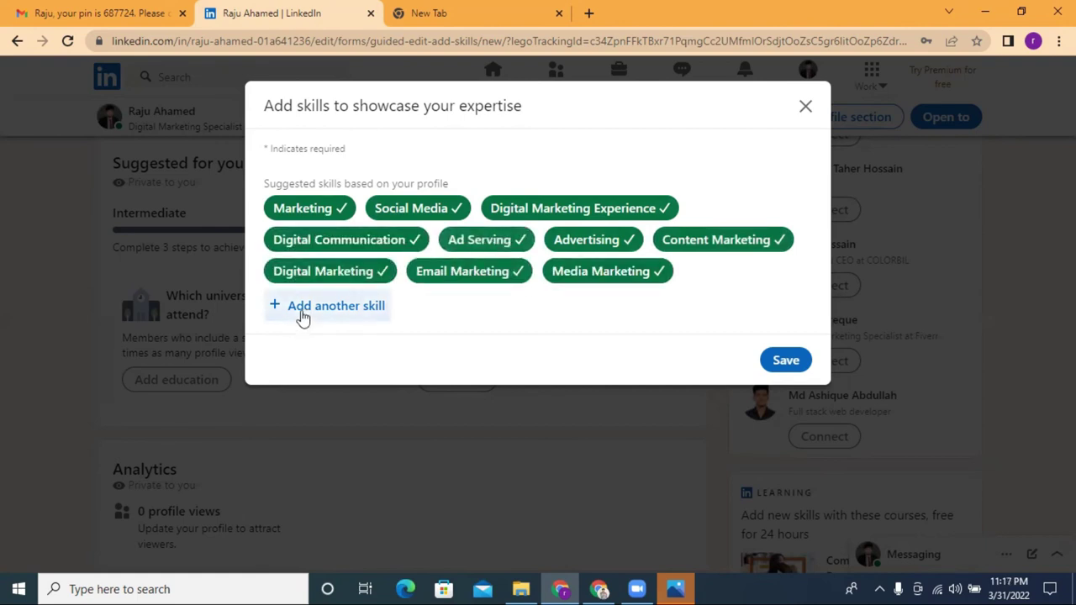
click(282, 311)
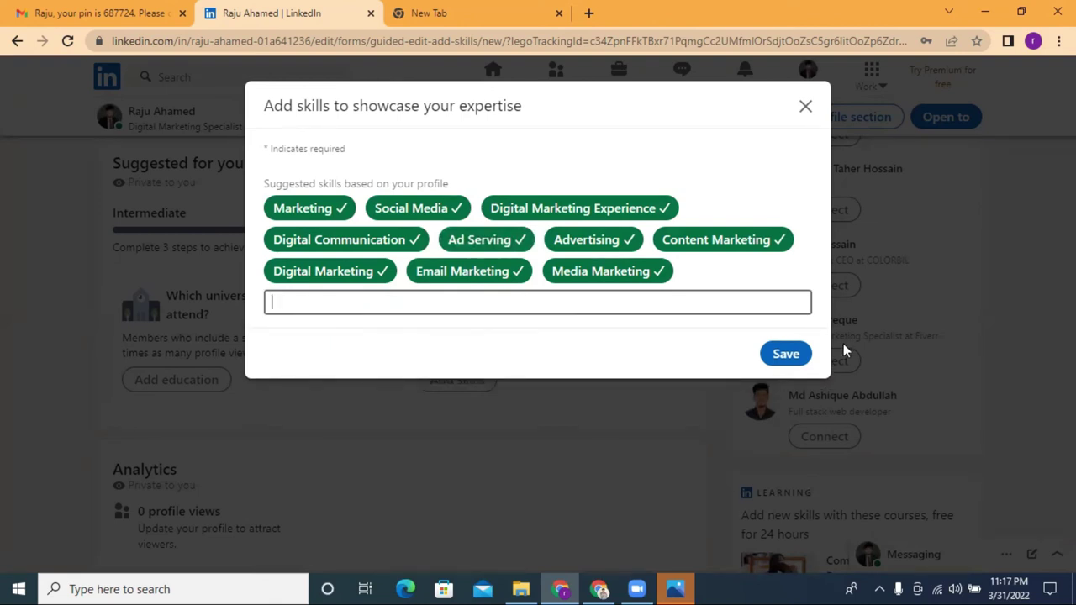
click(789, 363)
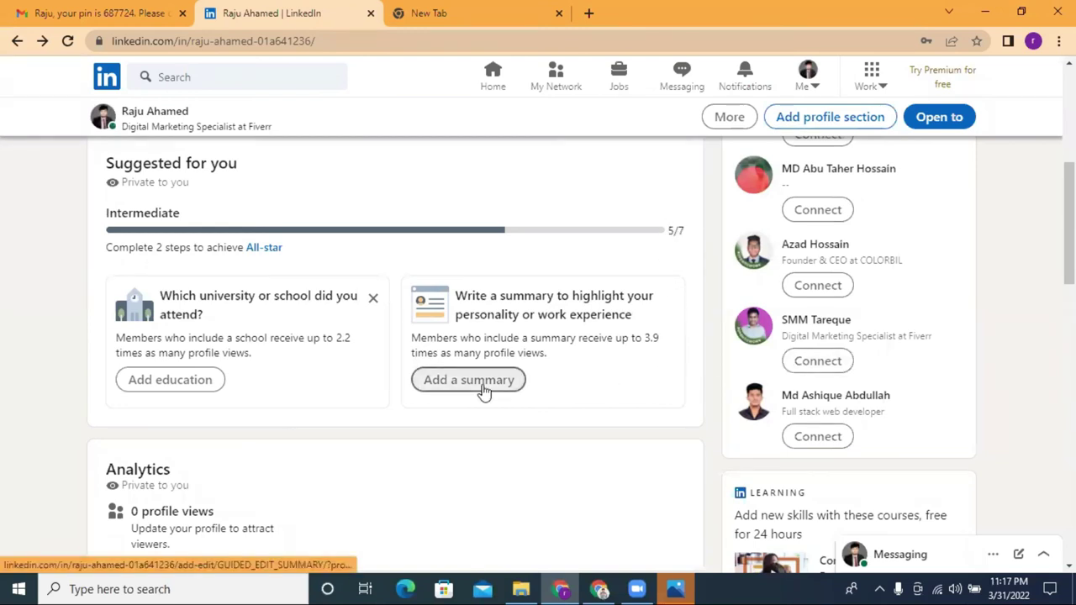
Search Google for fiverr.com/top_seo_agency in the spare browser tab
click(435, 10)
click(328, 40)
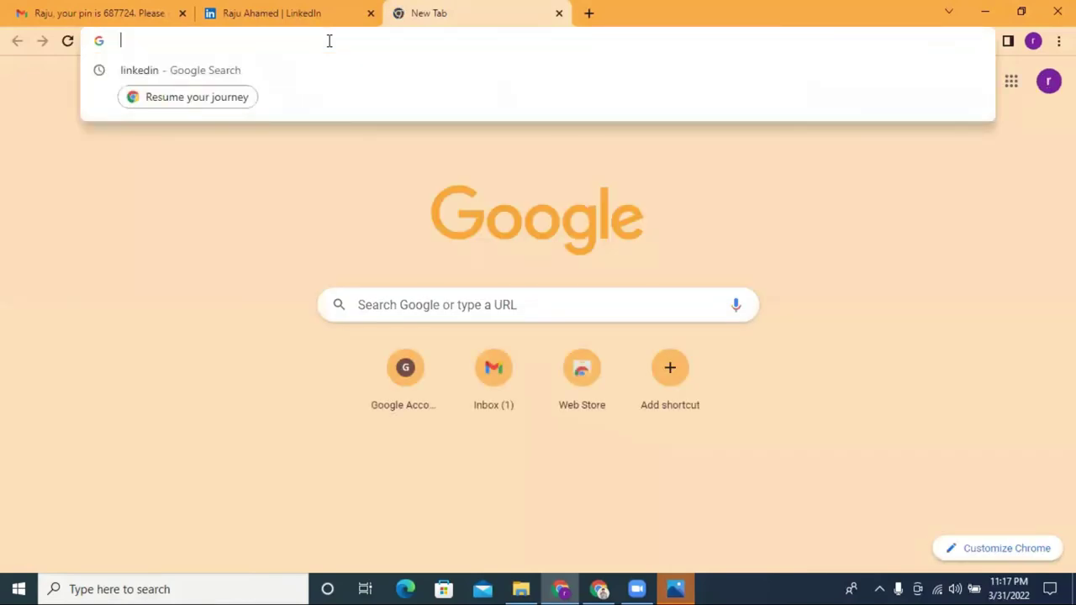
text(fiverr)
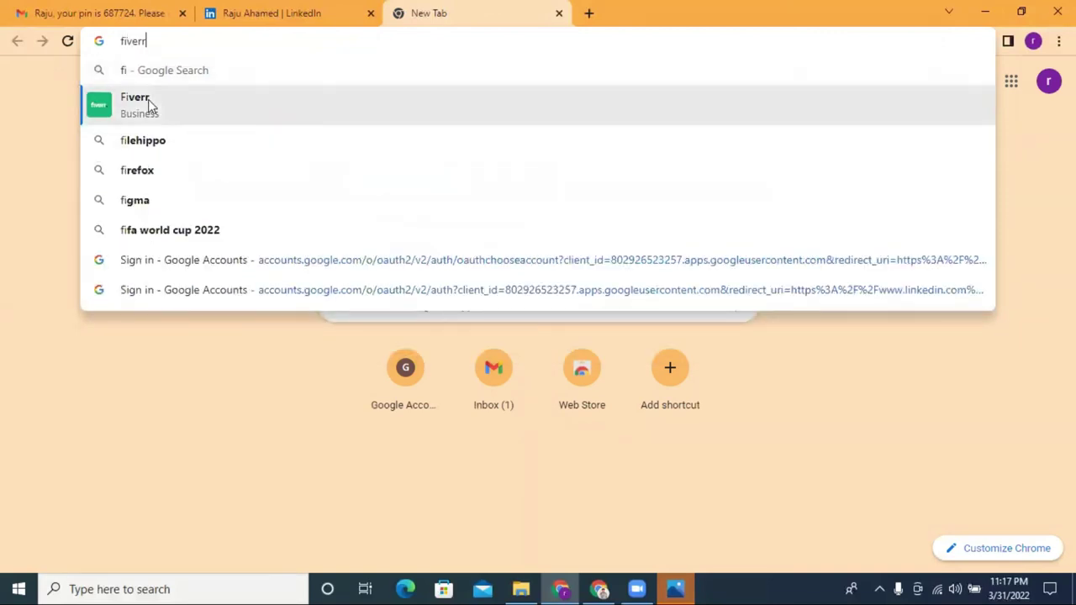
click(148, 101)
click(205, 93)
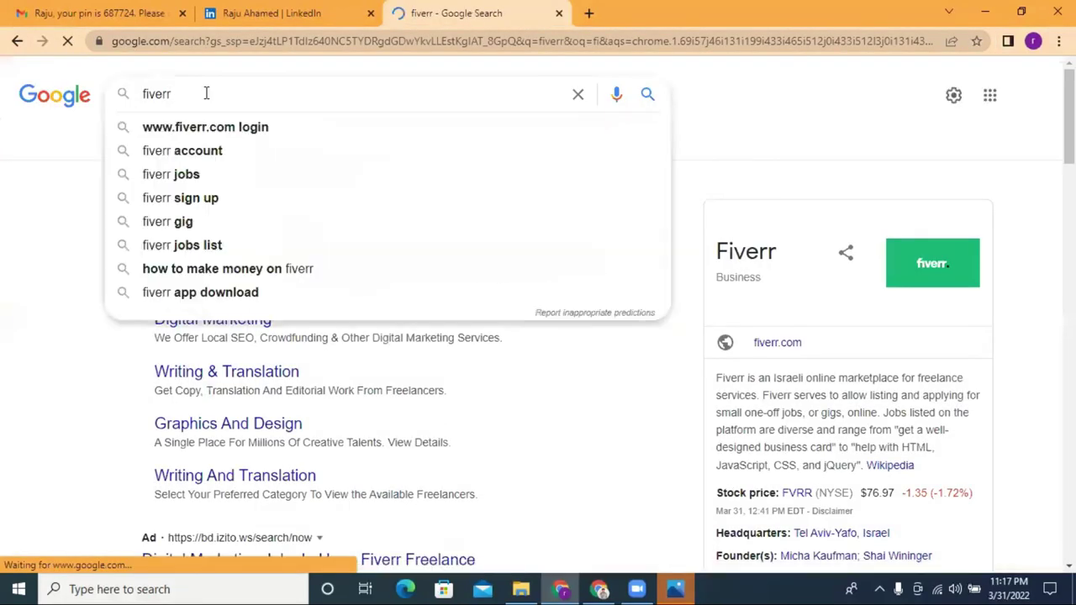
text(.)
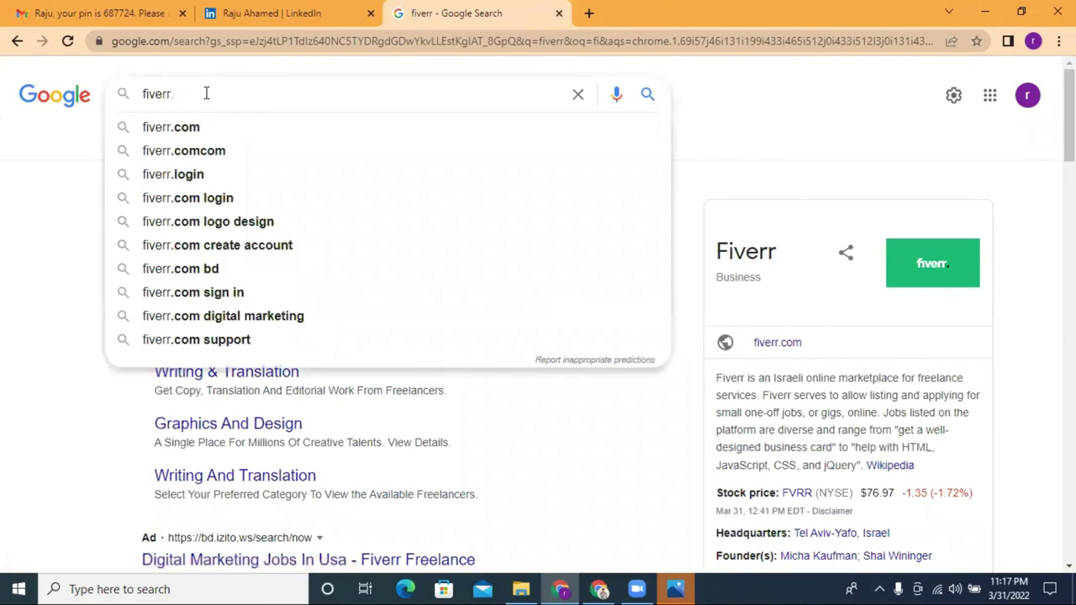
text(com/)
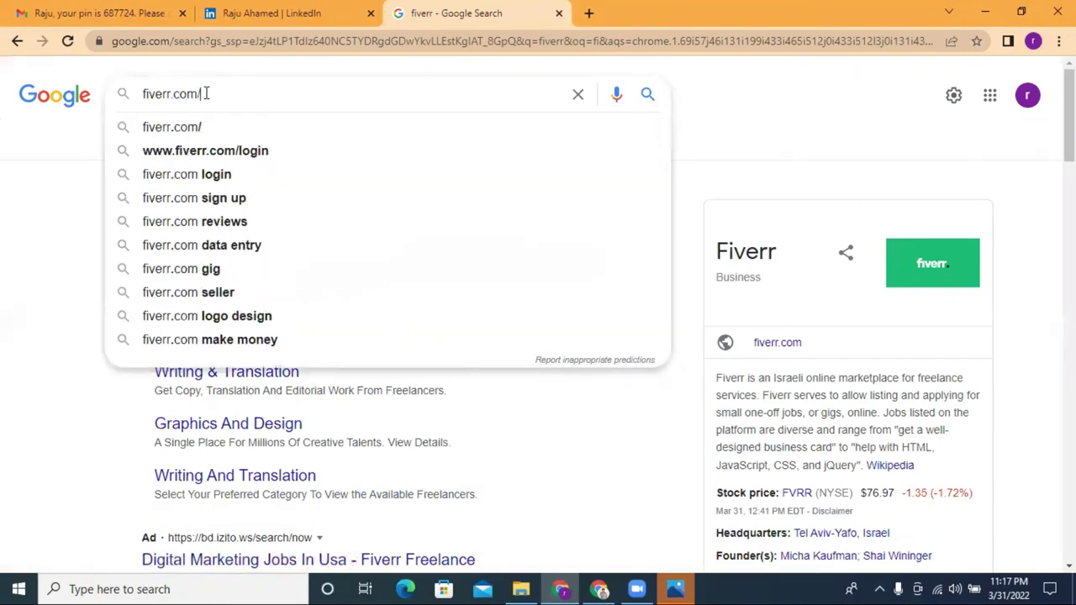
text(top_seo_agenc)
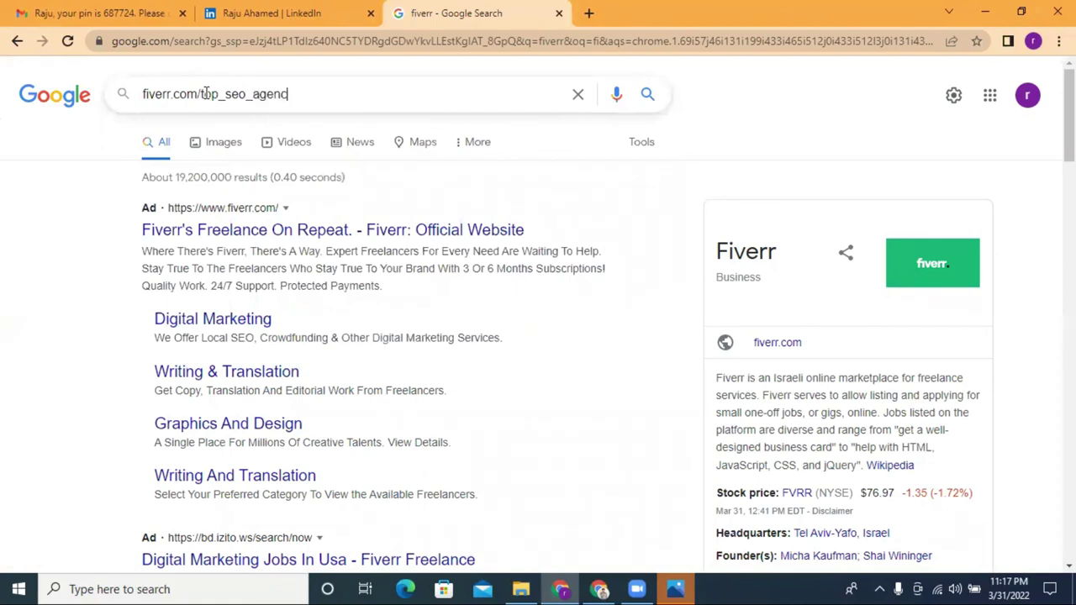
text(y)
click(646, 95)
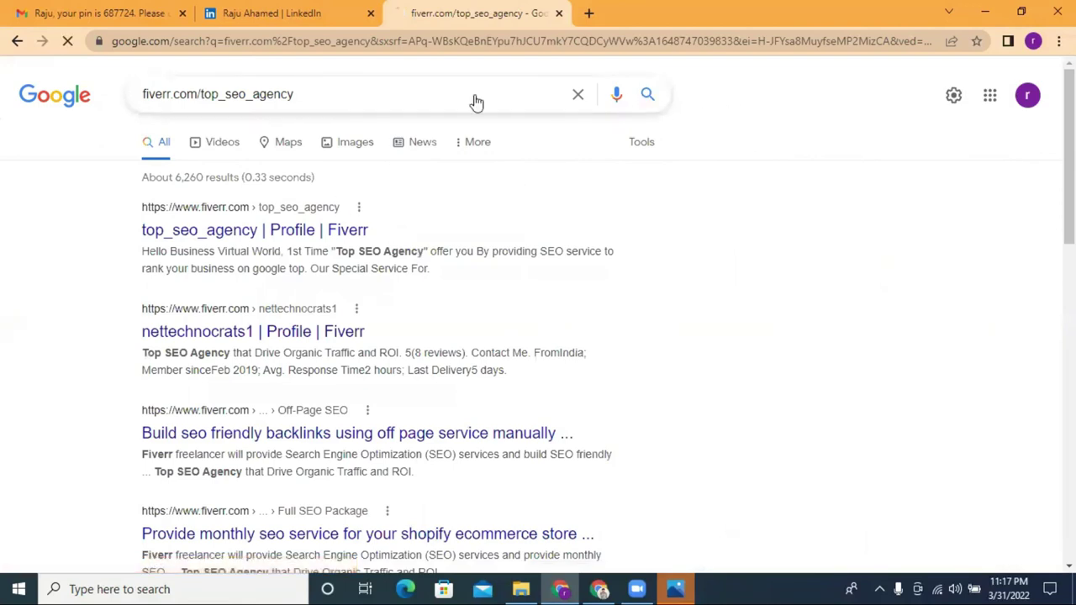
Cut the address fiverr.com/top_seo_agency from the search box and open it in a new browser tab
triple_click(260, 95)
right_click(260, 97)
key(ctrl+c)
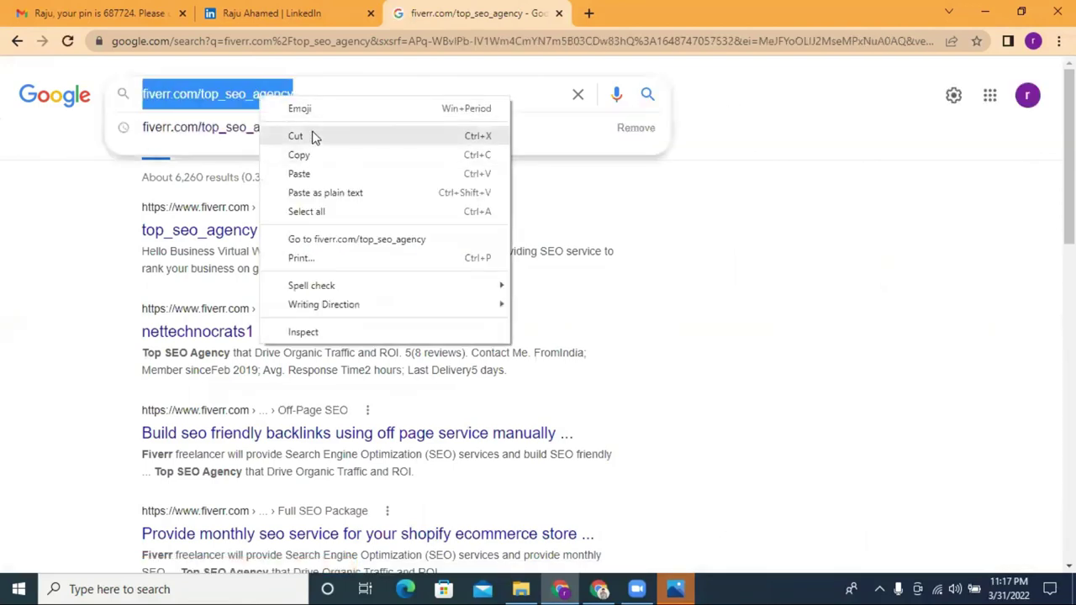
click(296, 136)
click(599, 9)
right_click(461, 41)
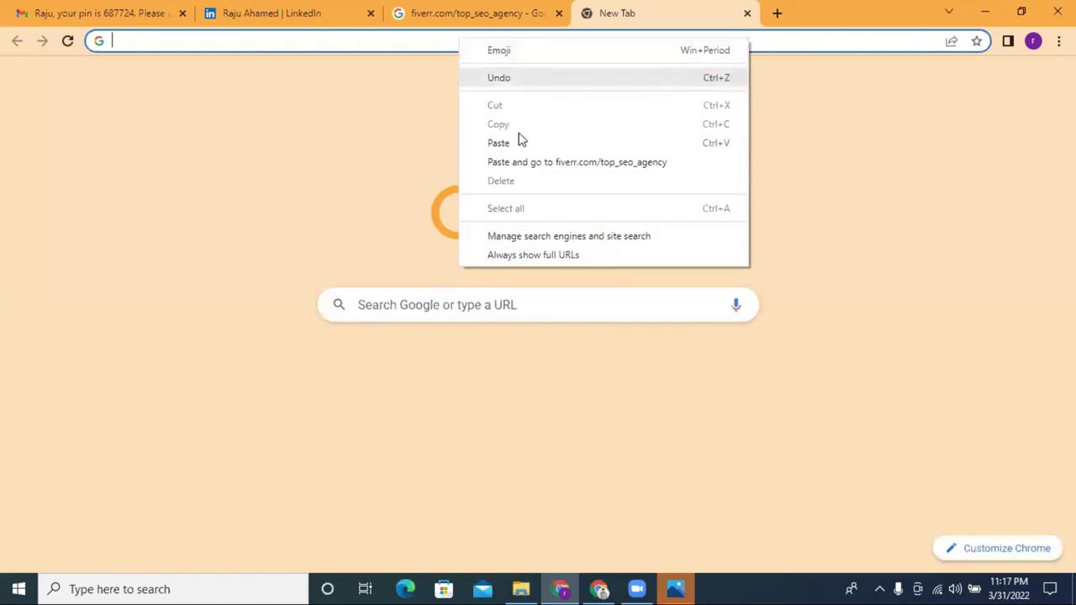
click(519, 143)
click(327, 82)
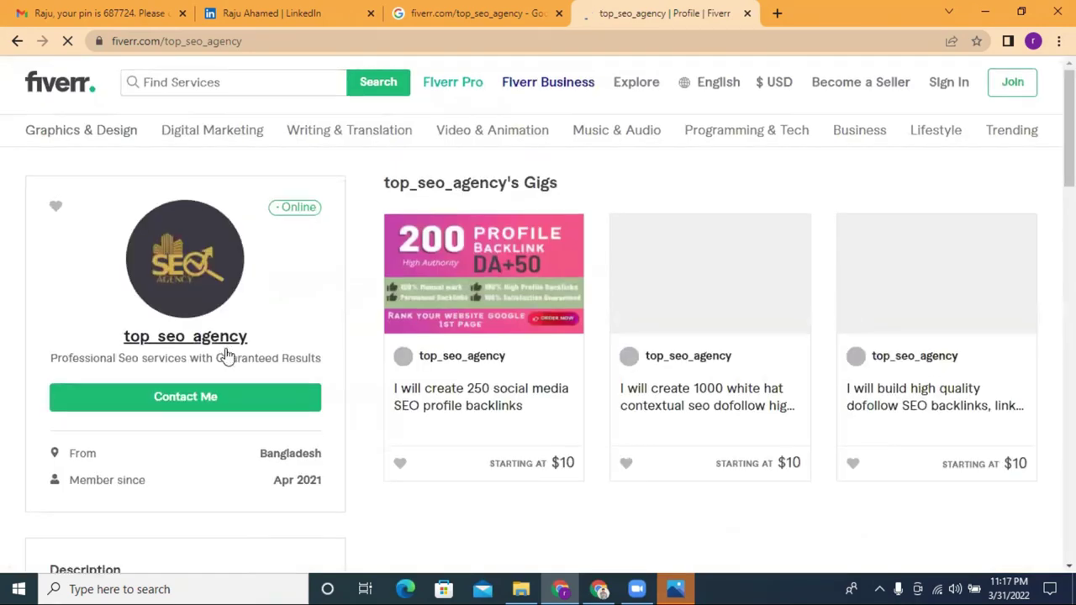
Copy the full description text from the top_seo_agency profile on Fiverr
scroll(226, 353, down, 6)
scroll(225, 354, up, 2)
drag(324, 418, 48, 211)
right_click(48, 211)
click(85, 226)
Switch back to the LinkedIn profile, paste the copied description as its summary and save it
click(269, 13)
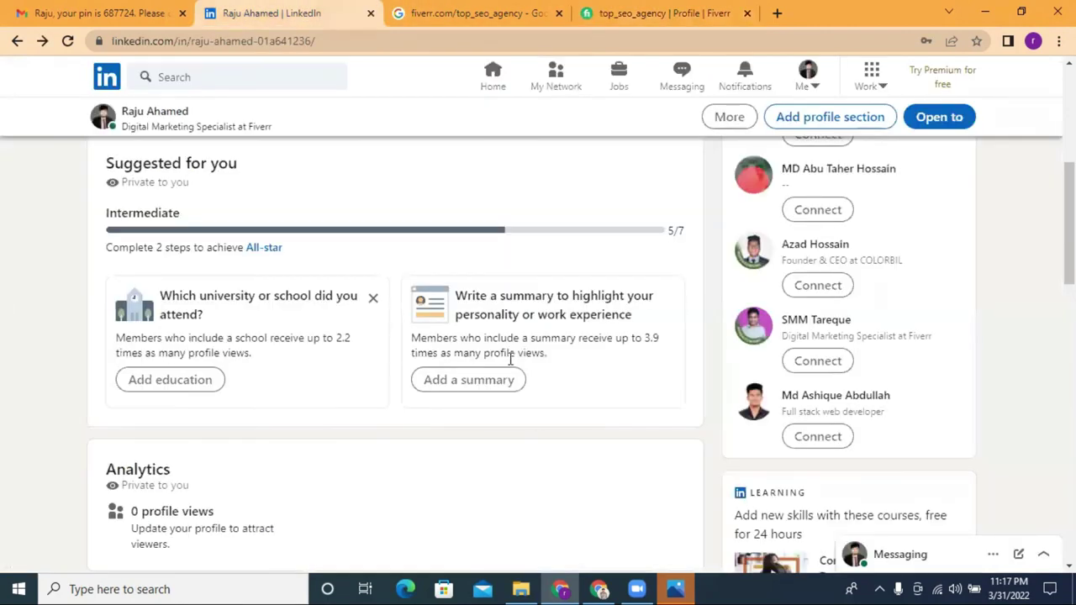
click(497, 379)
right_click(354, 283)
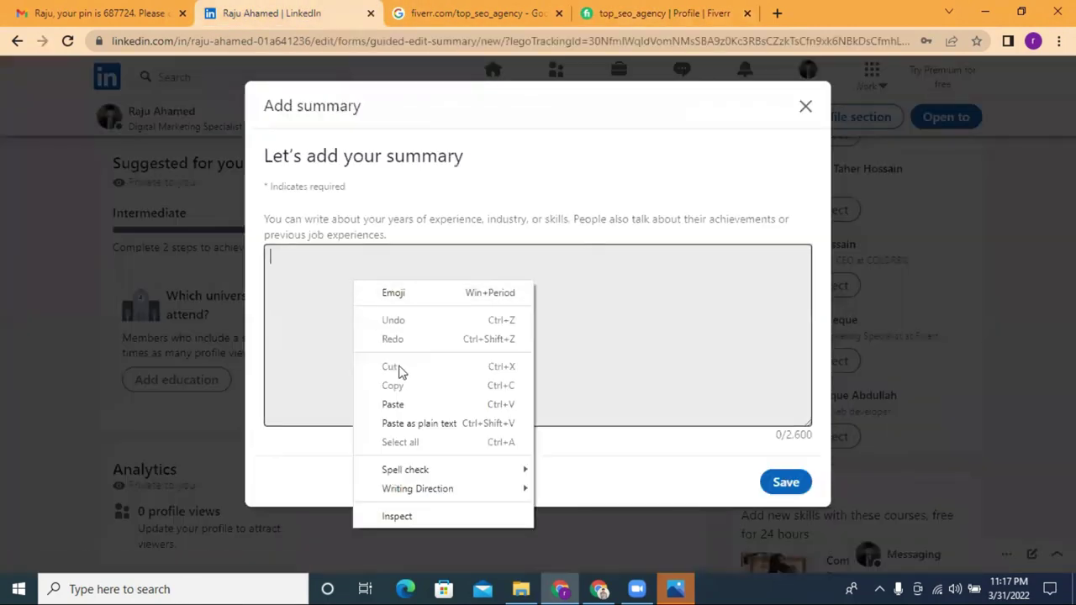
click(392, 405)
click(791, 487)
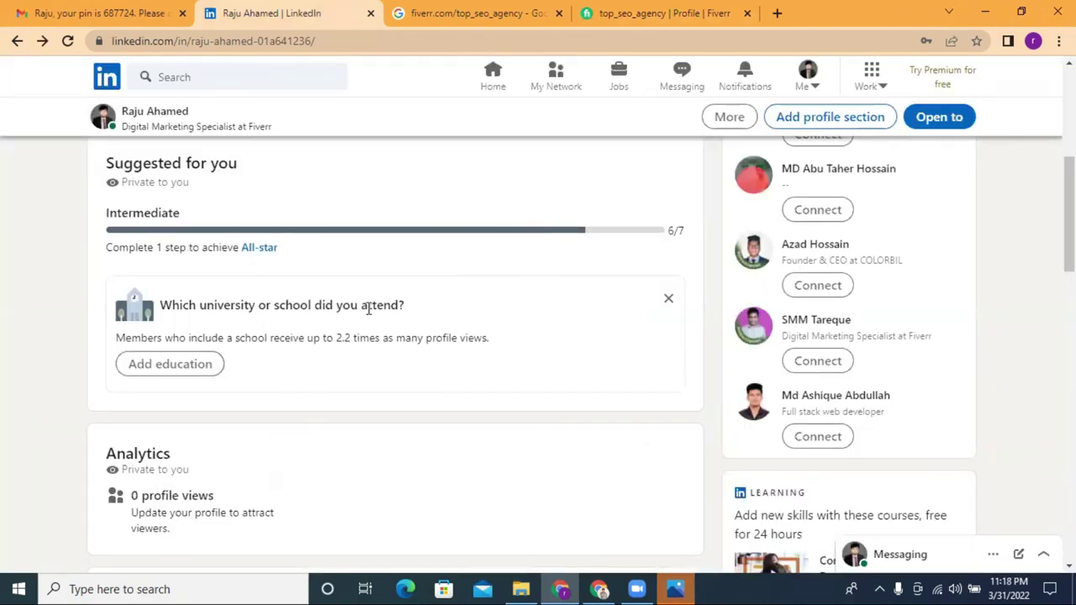
Open the add-education form and activate its School field
click(155, 377)
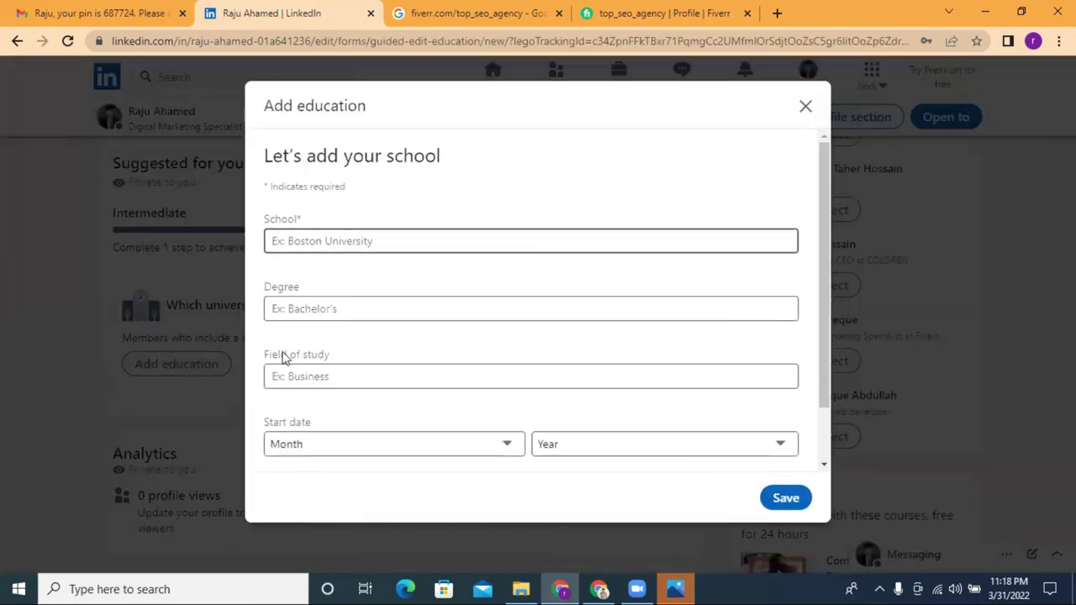
click(296, 310)
click(331, 241)
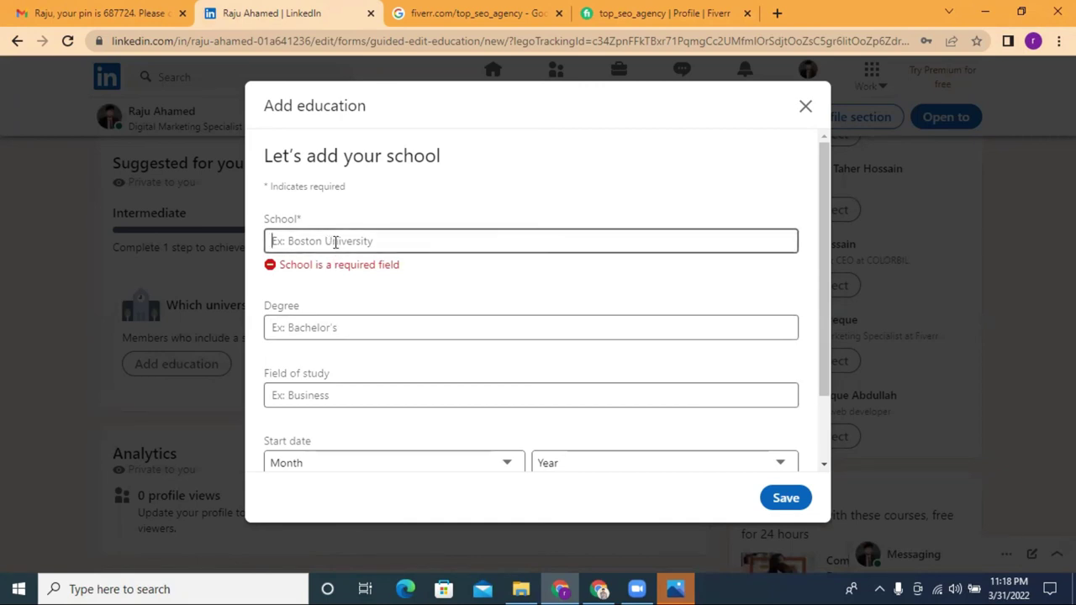
text(com)
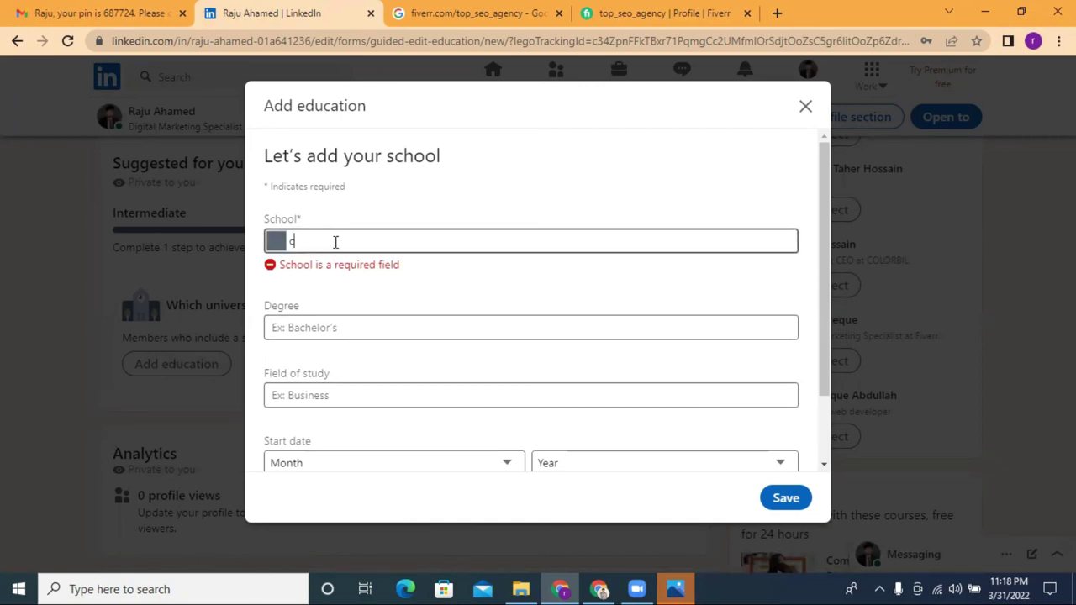
text(p)
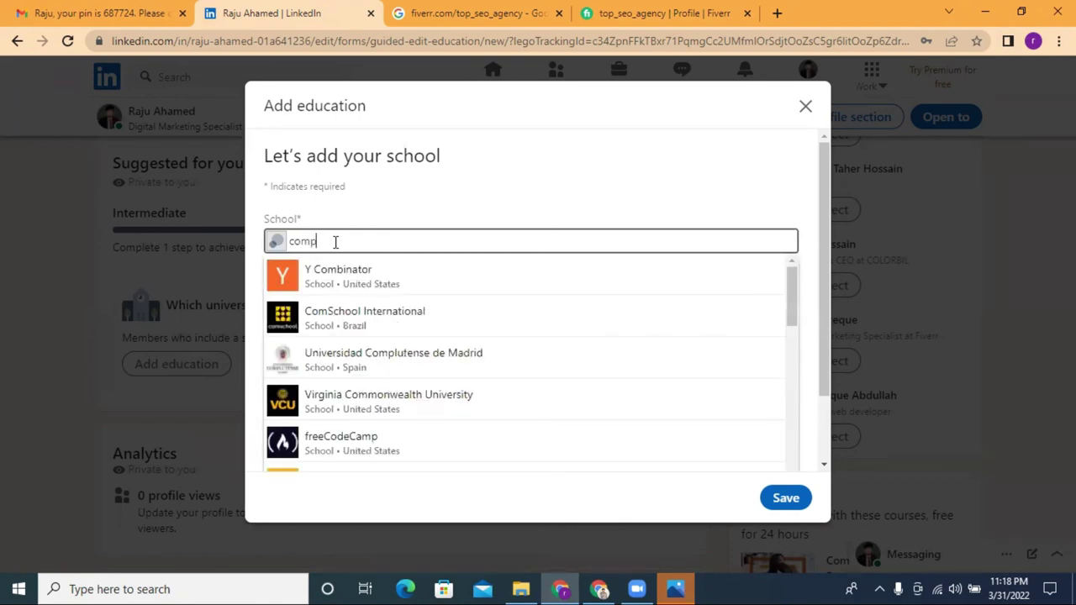
text(u)
key(BackSpace)
key(BackSpace)
key(BackSpace)
key(BackSpace)
key(BackSpace)
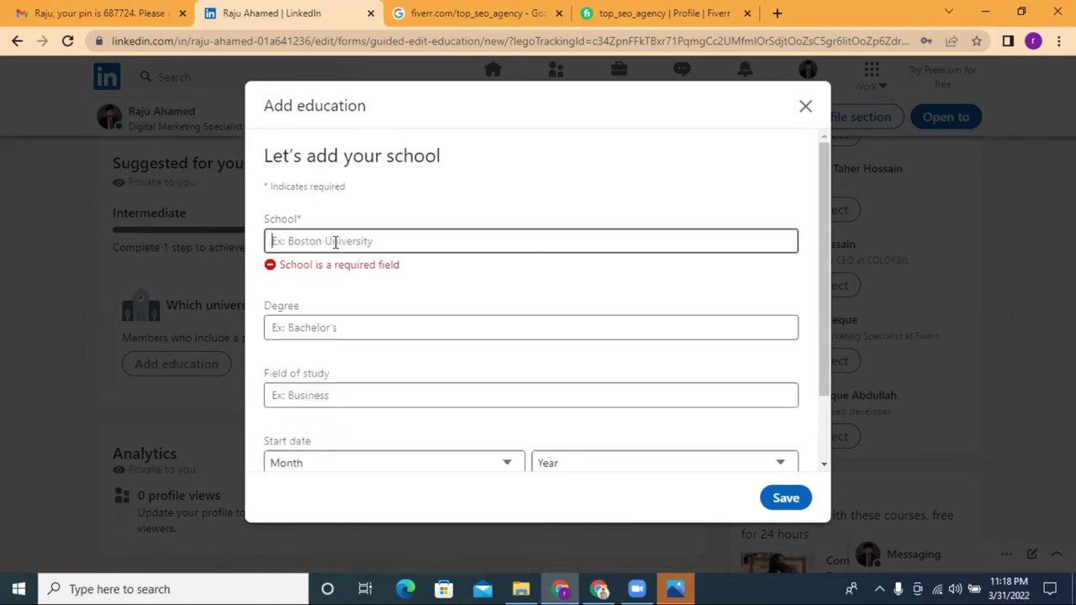
Set the school to University of Dhaka and the degree to Master of Computer Applications - MCA, using the suggested entries
text(d)
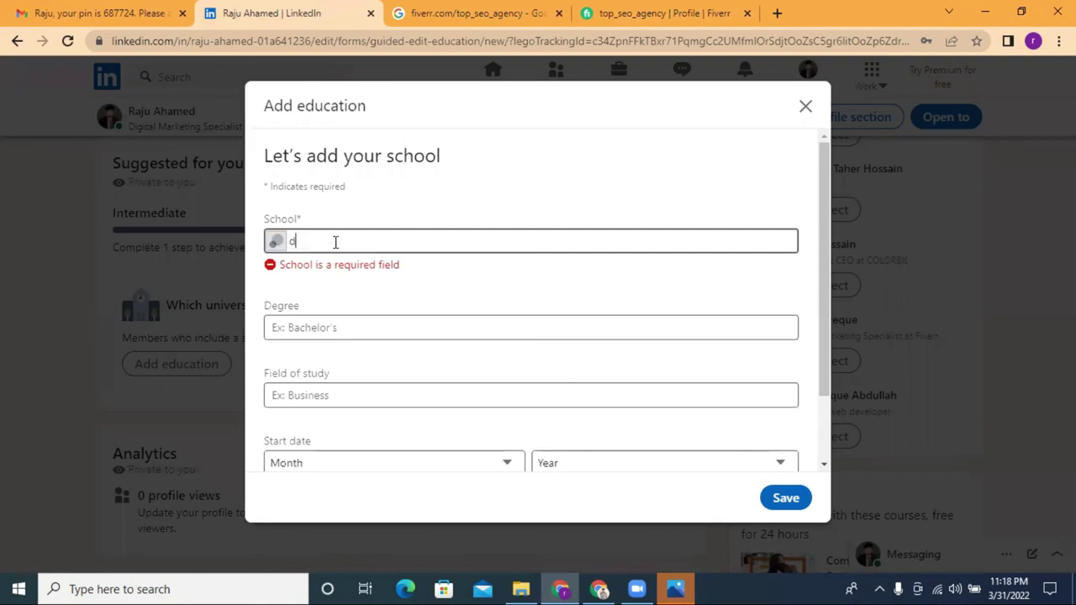
text(haka)
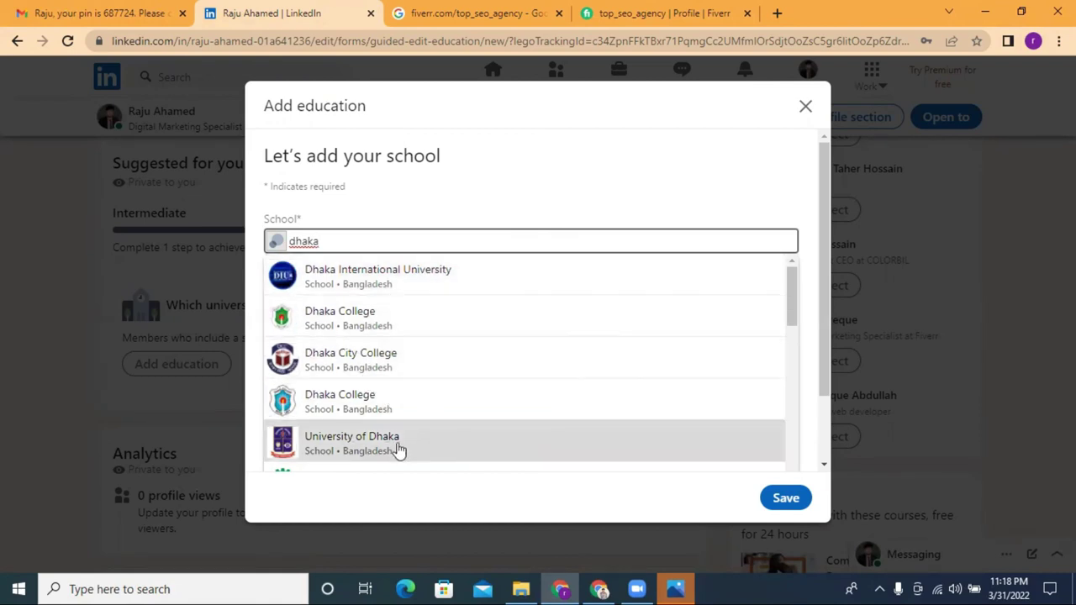
click(367, 445)
click(326, 309)
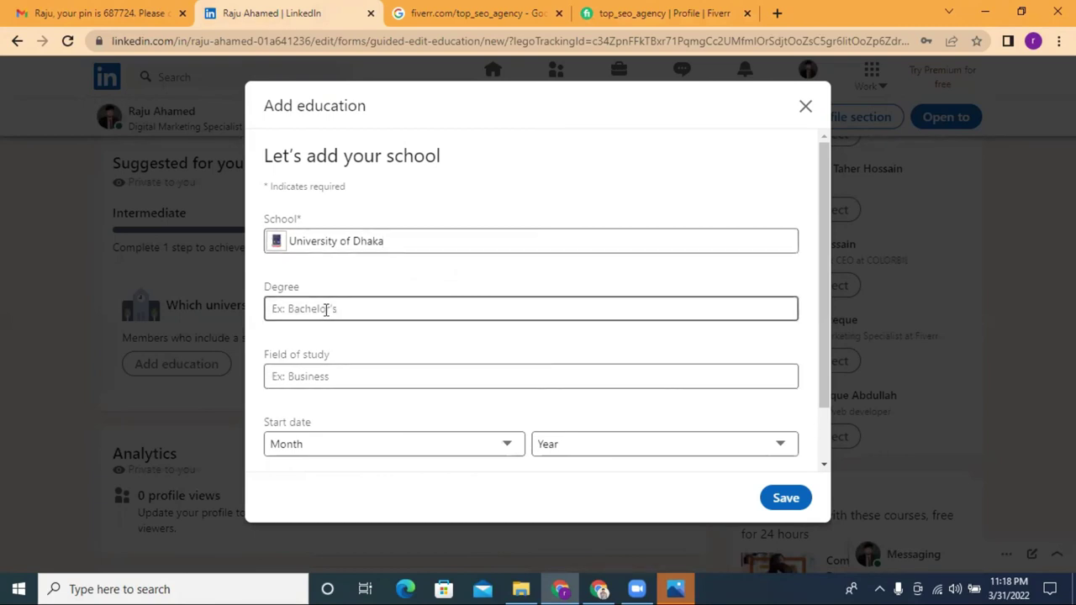
text(com)
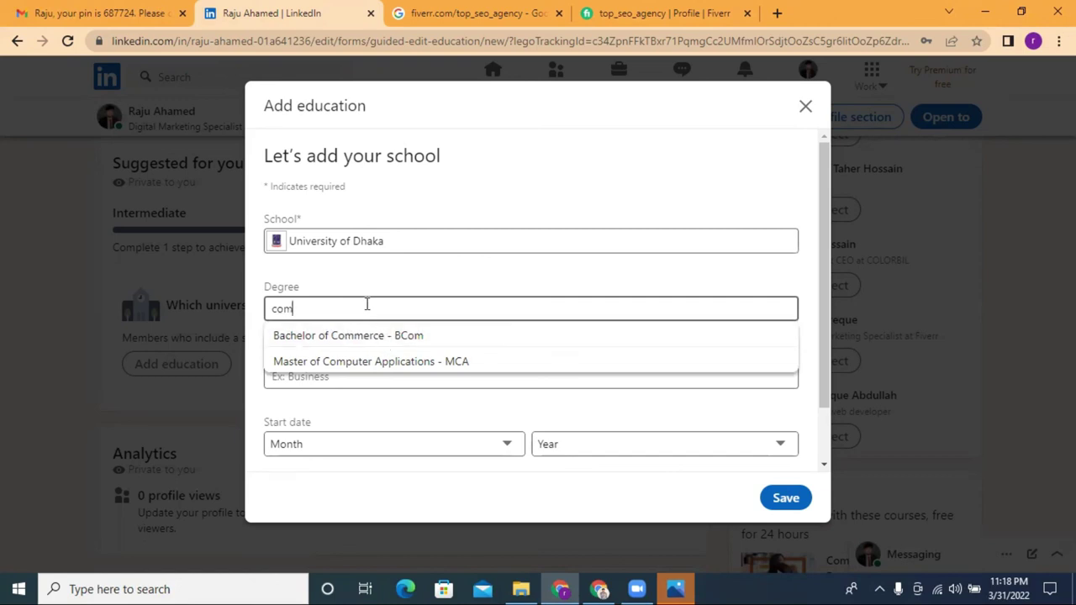
click(367, 370)
Leave the field of study blank and set the education start date to November 2016
click(313, 378)
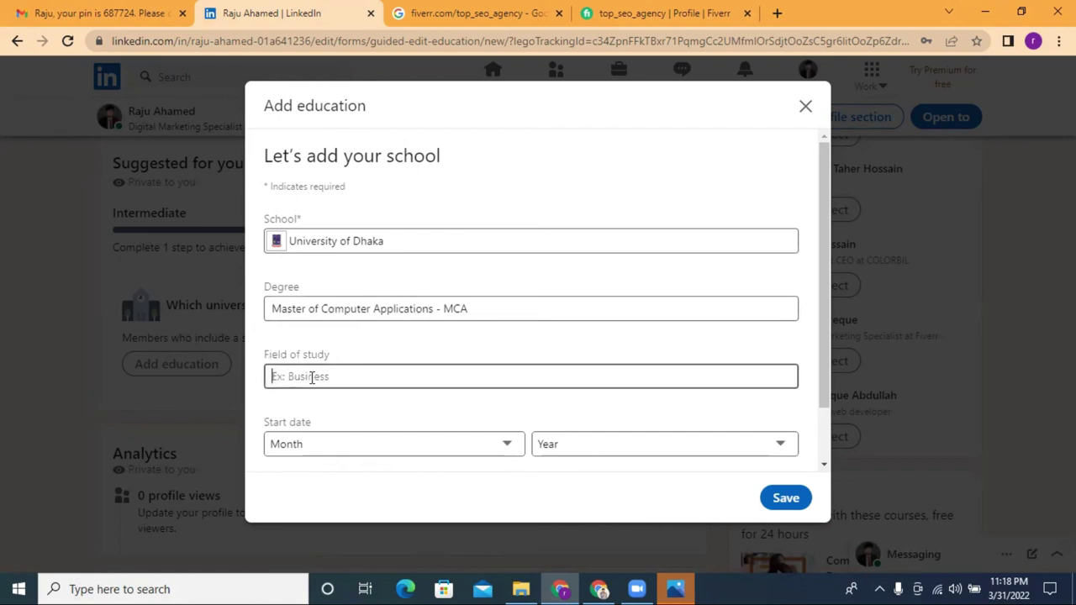
scroll(312, 370, down, 1)
click(310, 311)
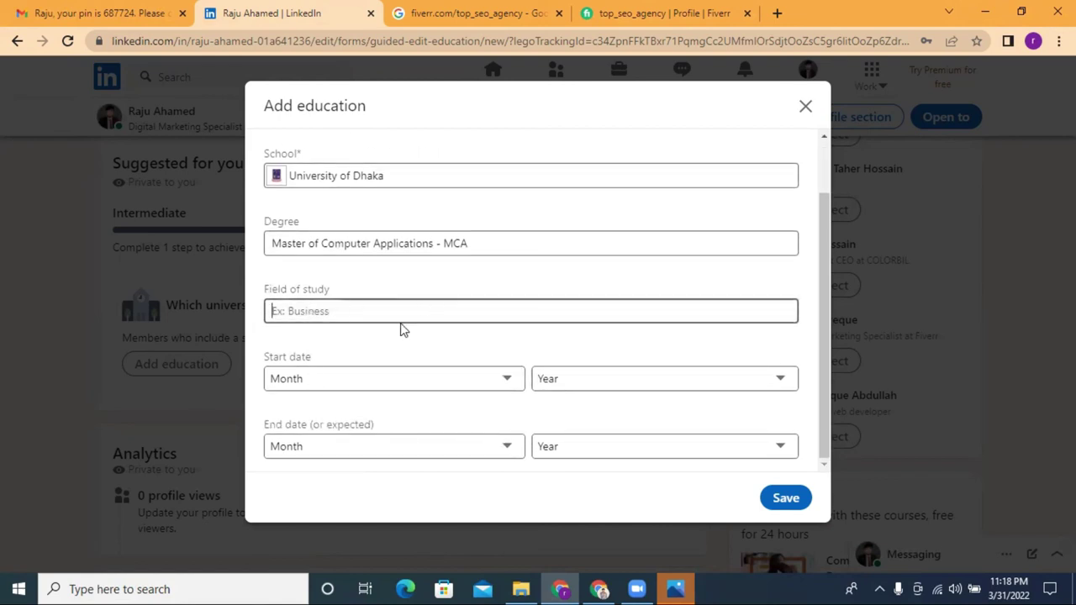
click(377, 382)
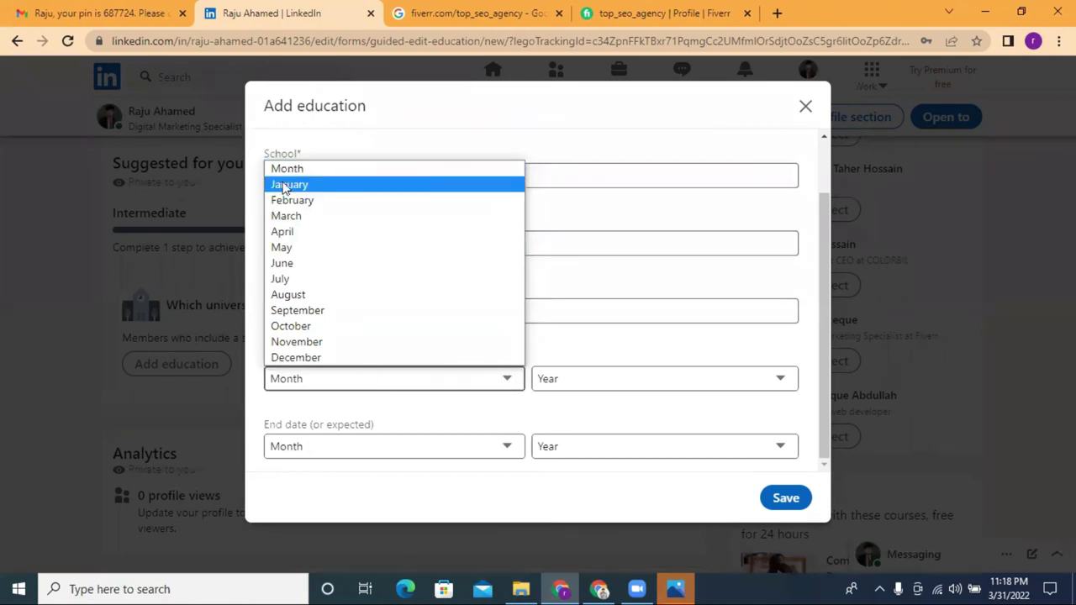
click(316, 345)
click(577, 378)
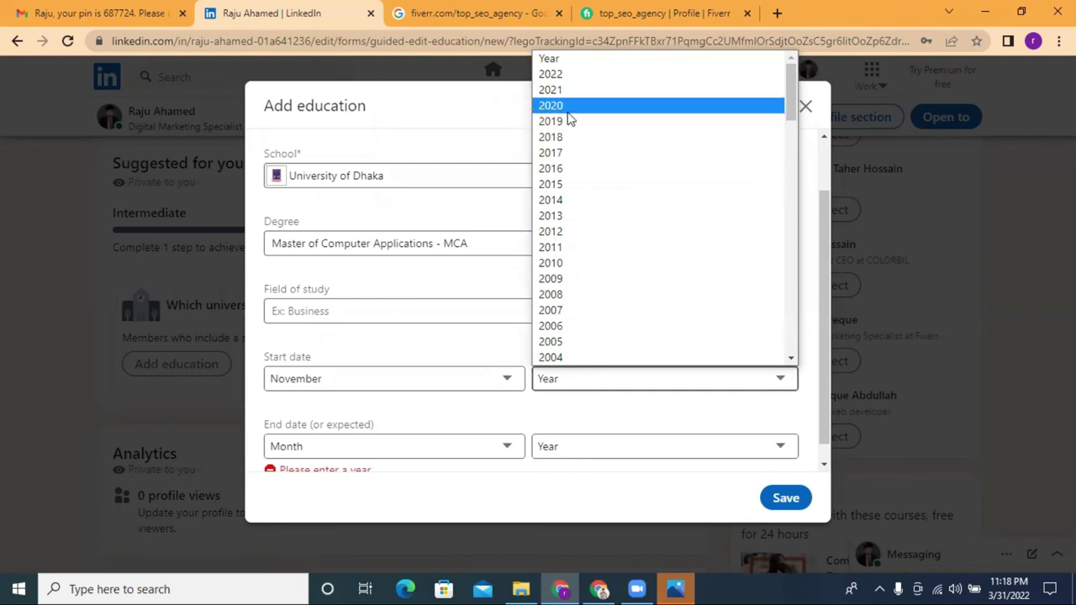
click(579, 169)
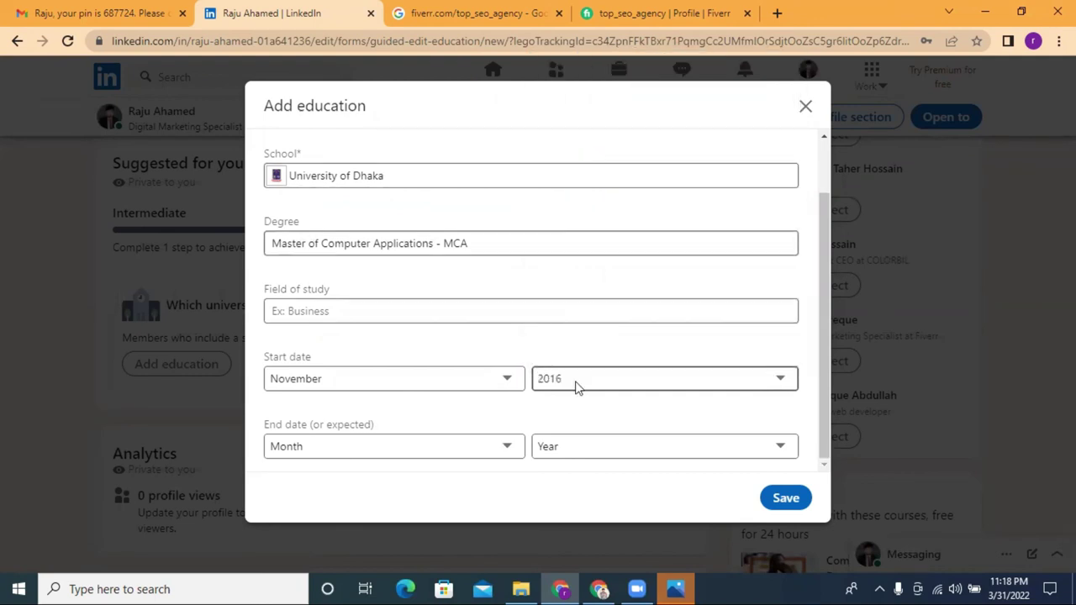
Set the education end date to December 2021 and save the education entry
click(329, 457)
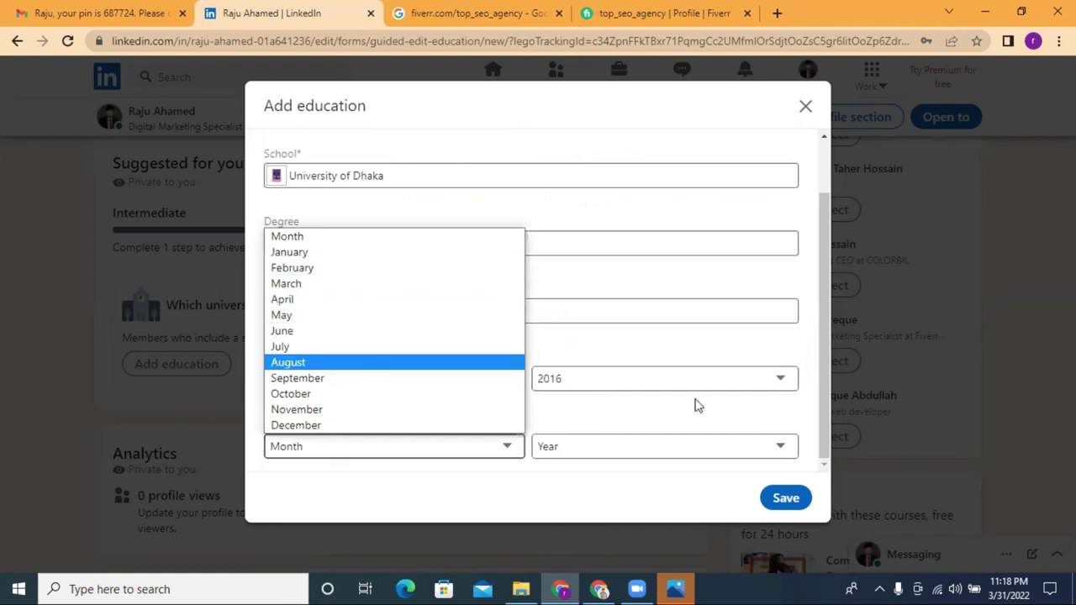
click(695, 407)
click(328, 456)
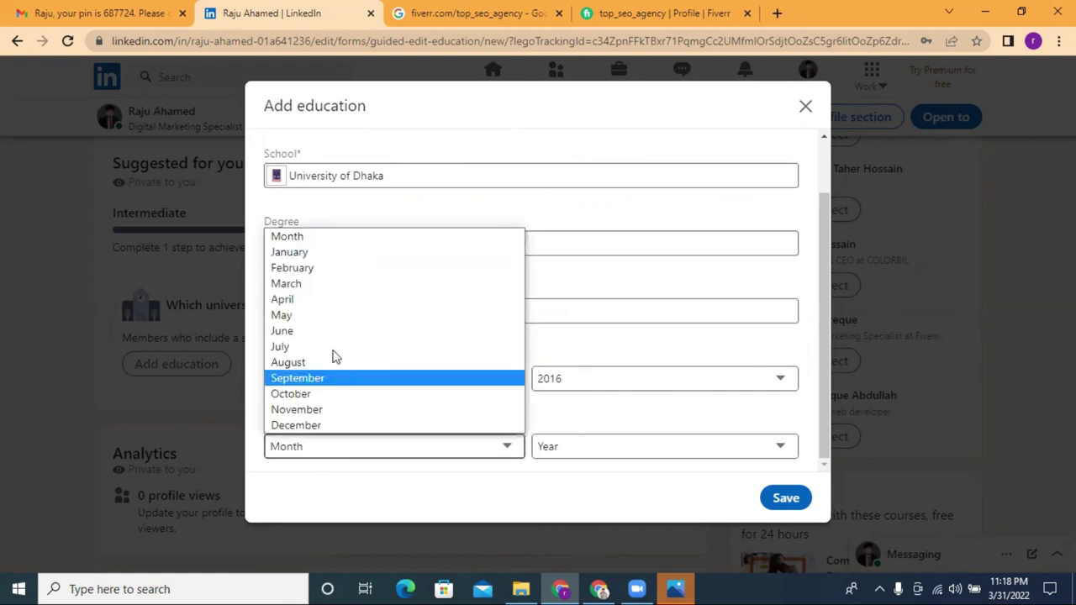
click(308, 426)
click(573, 447)
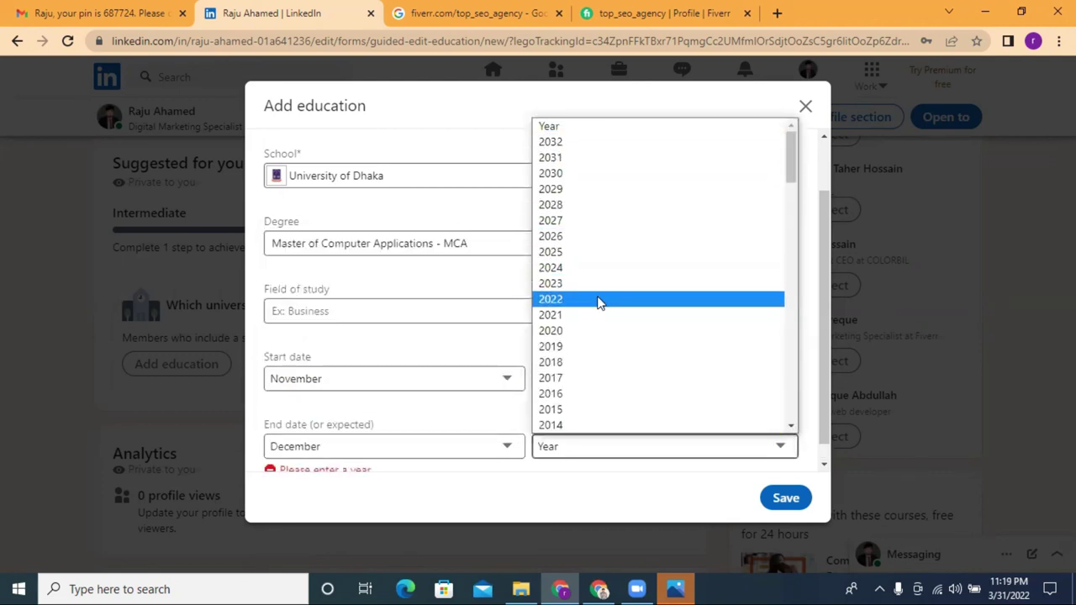
scroll(600, 303, down, 3)
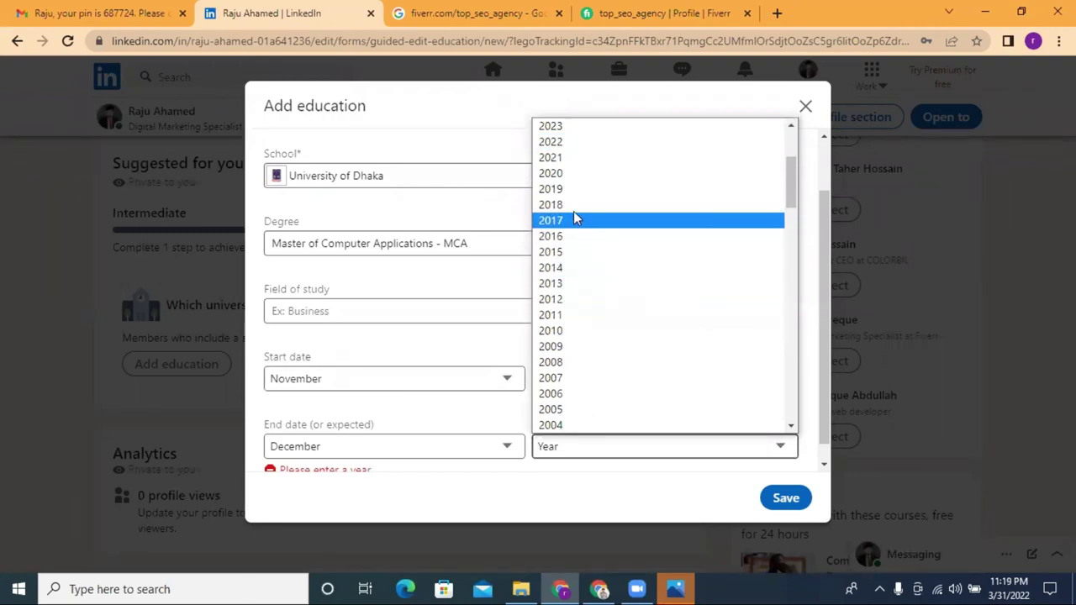
click(579, 158)
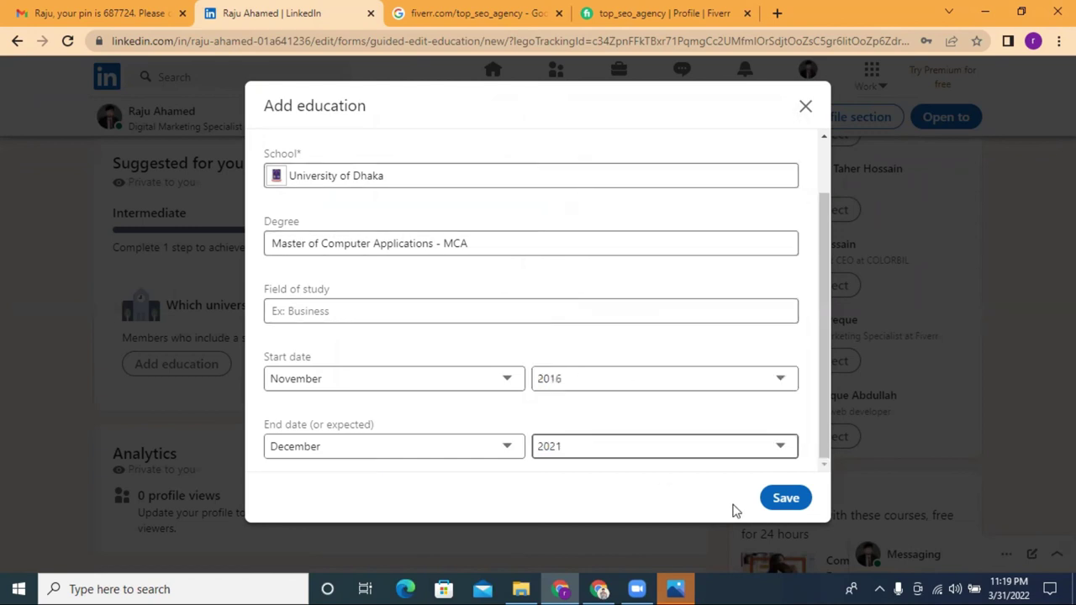
click(786, 496)
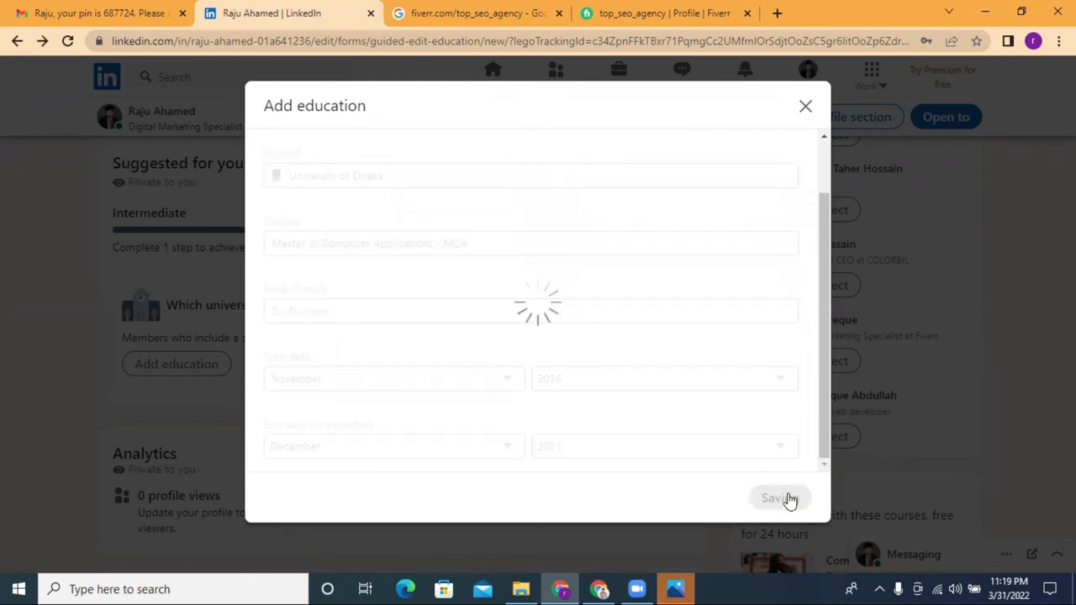
Review the updated profile page, from the banner and intro card to the suggestions, analytics and resources sections
scroll(528, 386, up, 3)
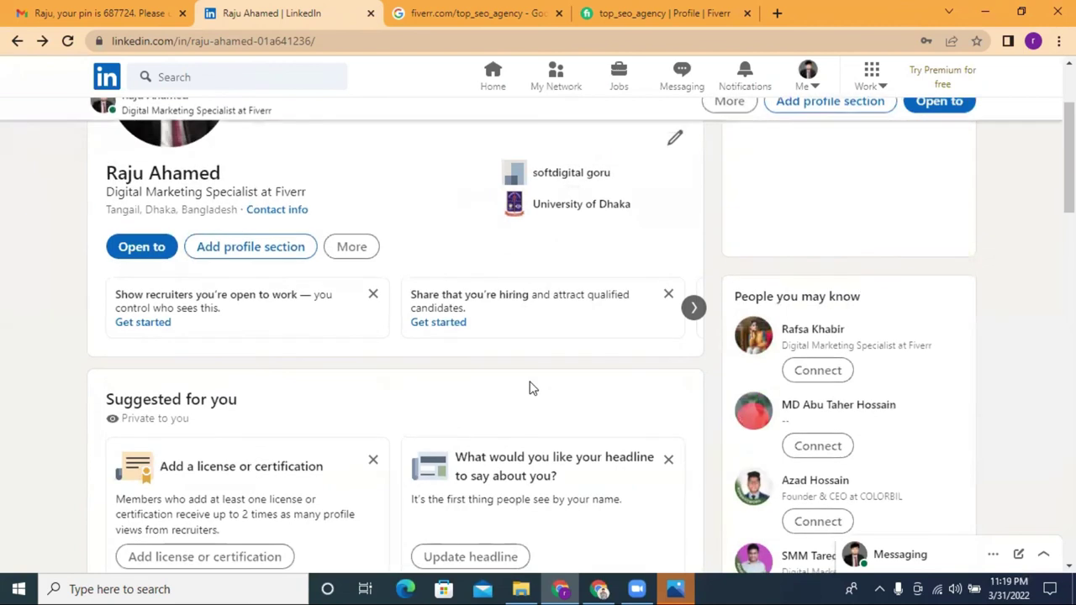
scroll(530, 389, up, 2)
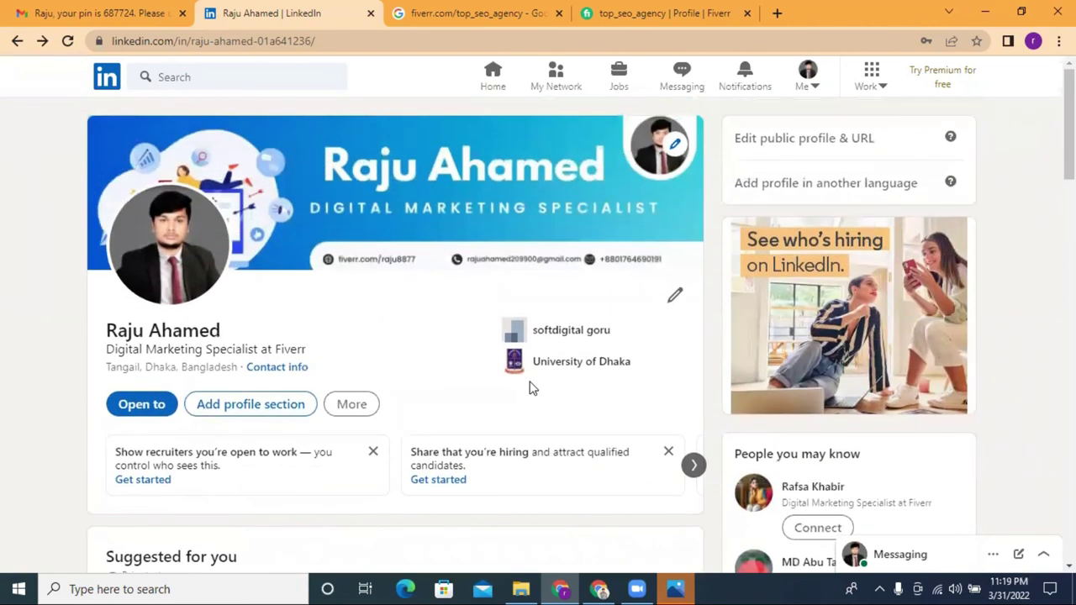
scroll(531, 388, down, 3)
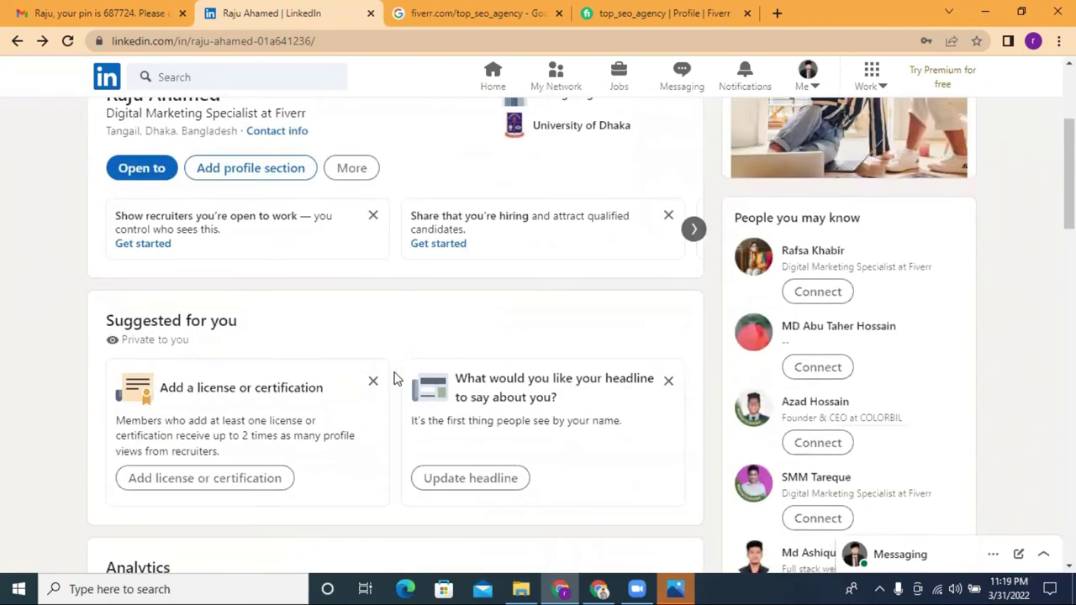
scroll(697, 291, up, 2)
scroll(572, 337, down, 4)
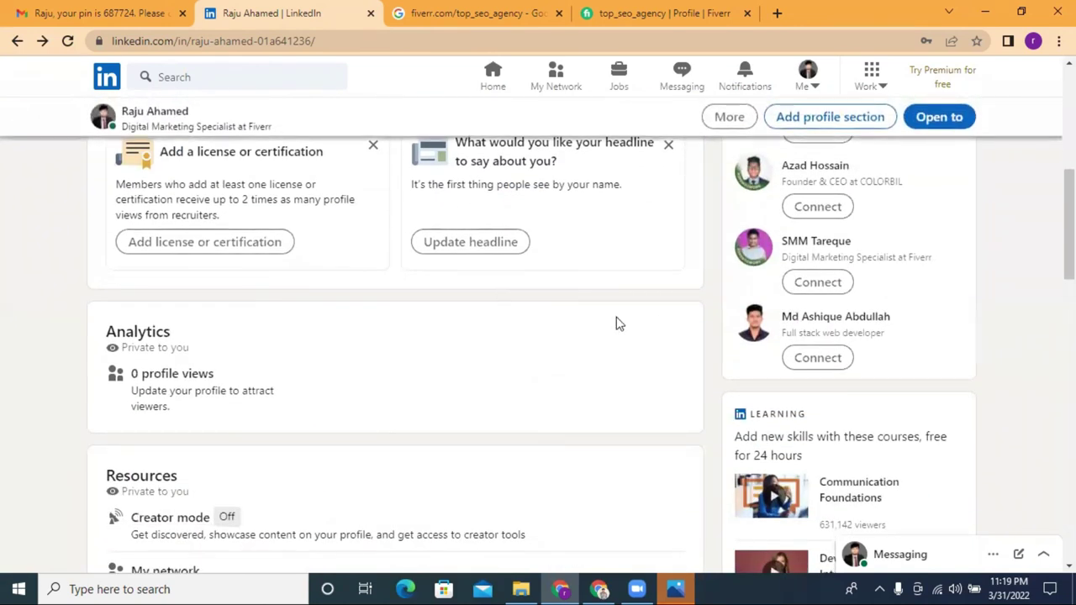
scroll(618, 319, down, 2)
scroll(824, 263, up, 5)
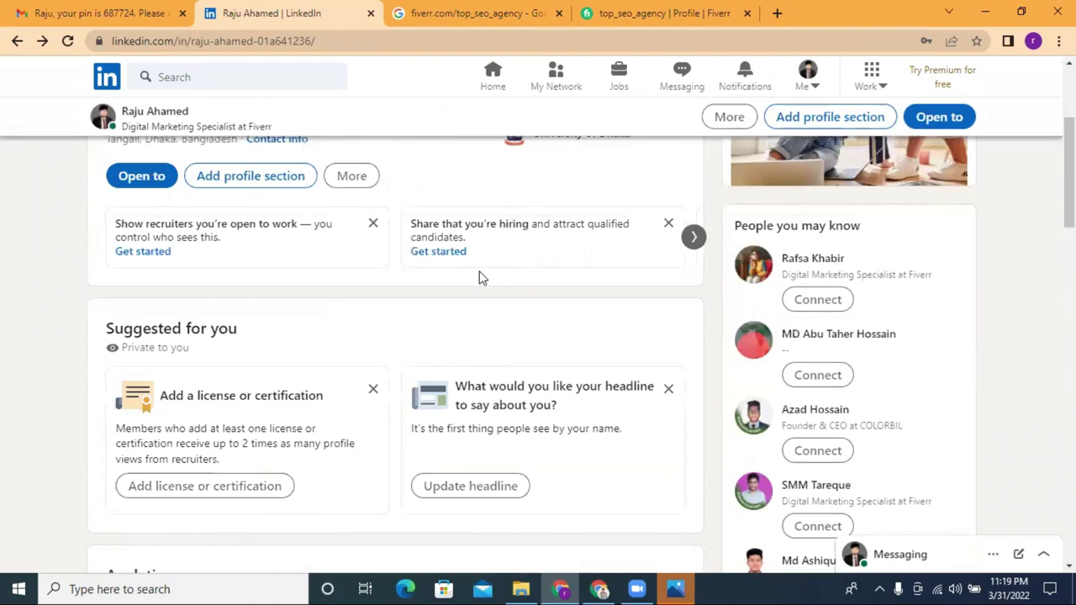
scroll(481, 278, up, 3)
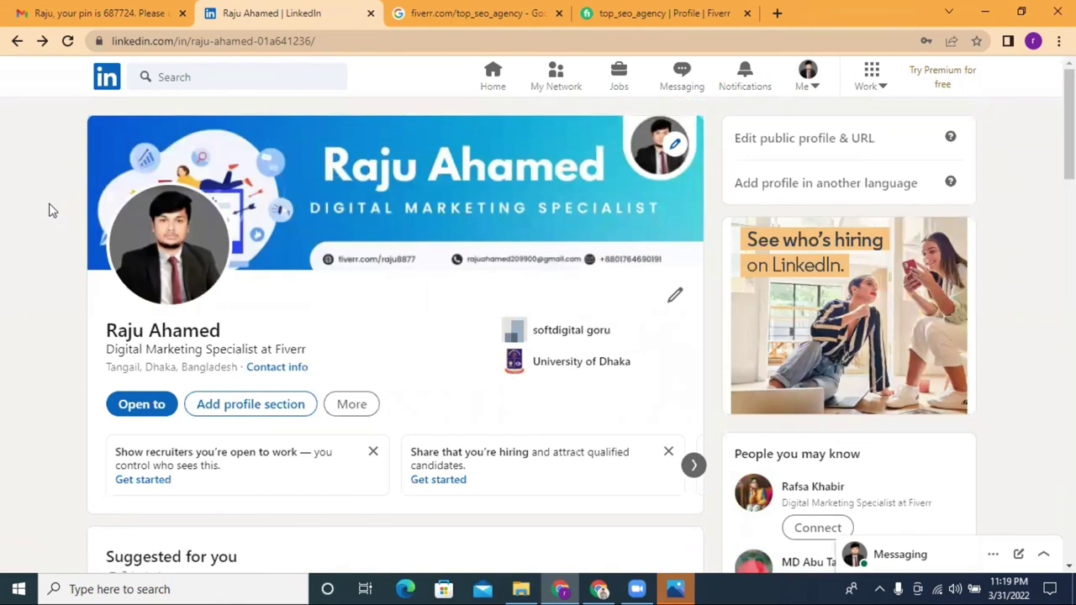
scroll(181, 222, down, 2)
scroll(353, 264, up, 2)
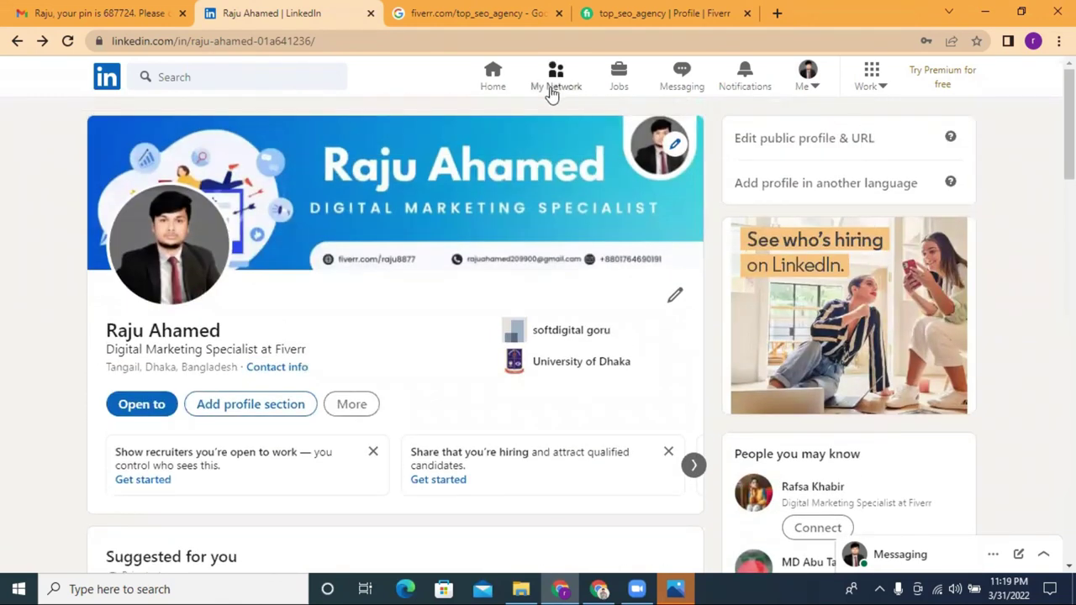
Open the My Network page and try to import personal contacts with the prefilled e-mail, closing the Google sign-in window
click(555, 93)
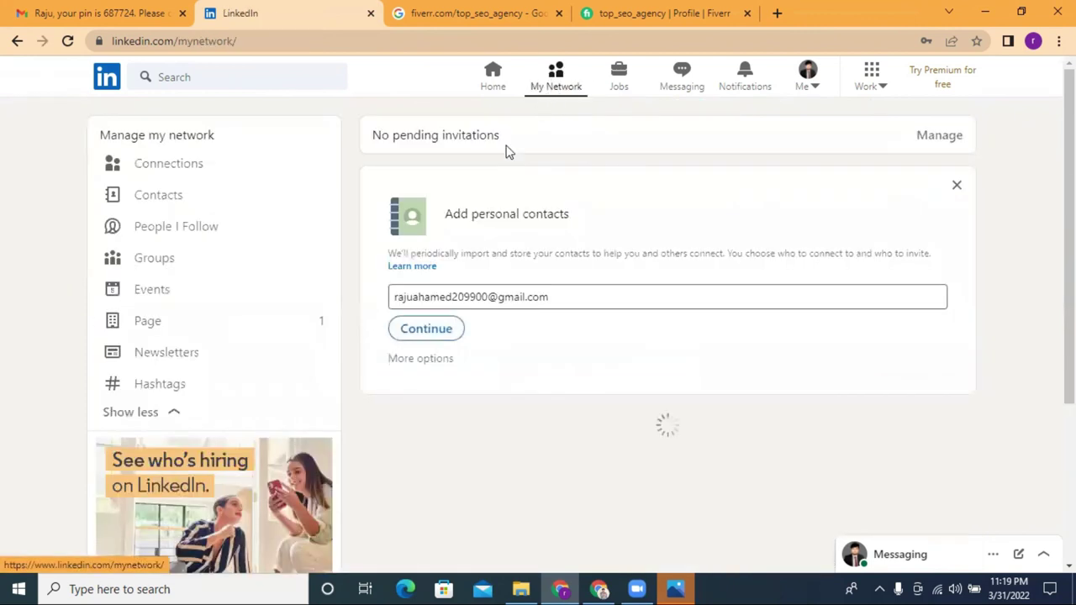
click(437, 338)
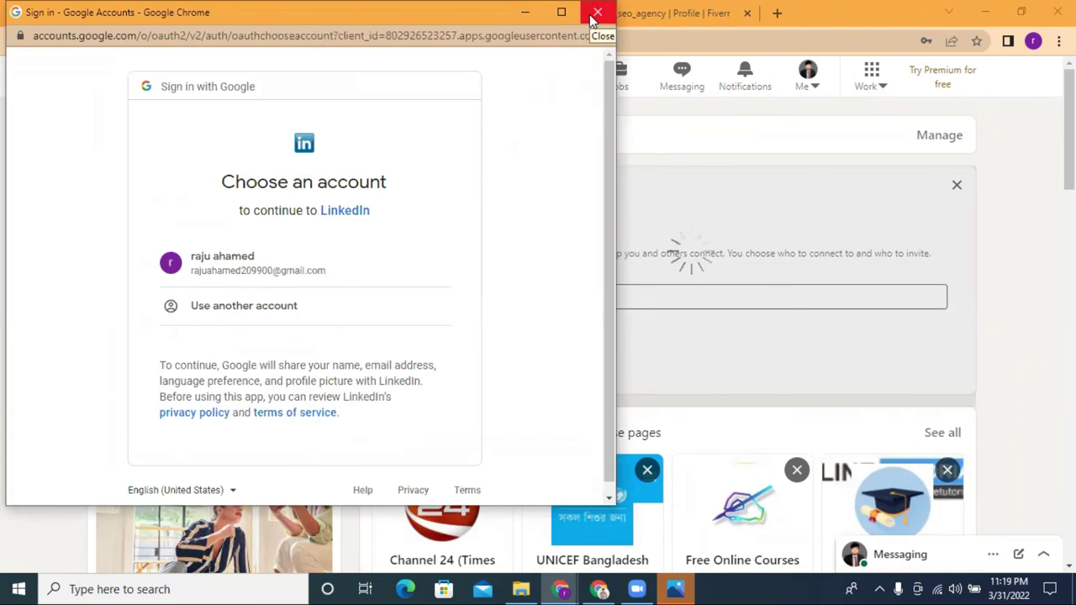
click(597, 14)
Look through the suggested pages, newsletters, groups and people on the My Network page
scroll(578, 241, down, 3)
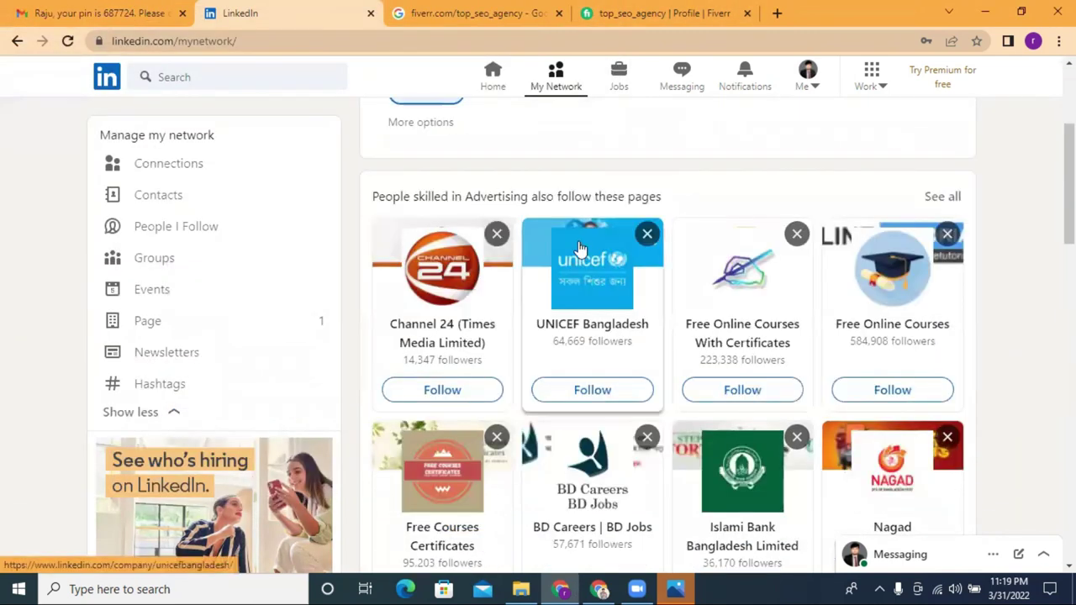
scroll(599, 290, down, 2)
scroll(598, 290, down, 10)
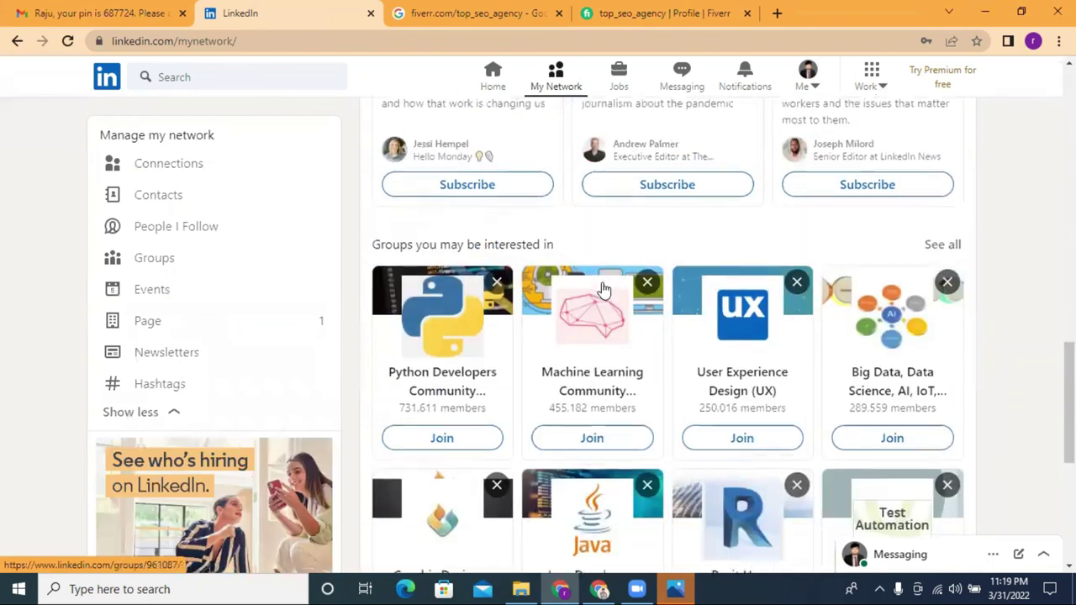
scroll(602, 288, down, 5)
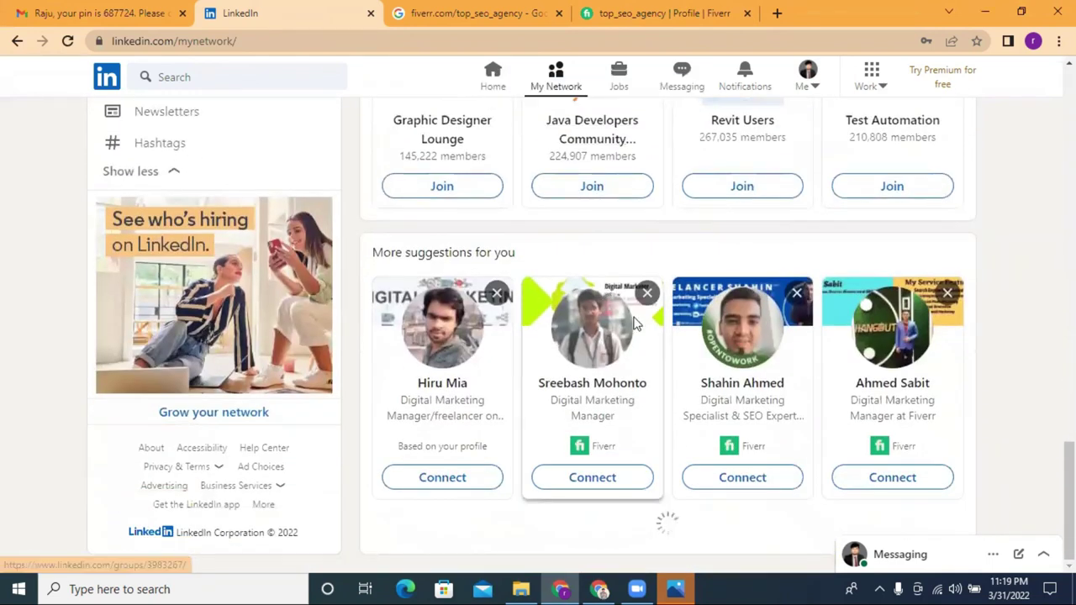
scroll(216, 173, up, 15)
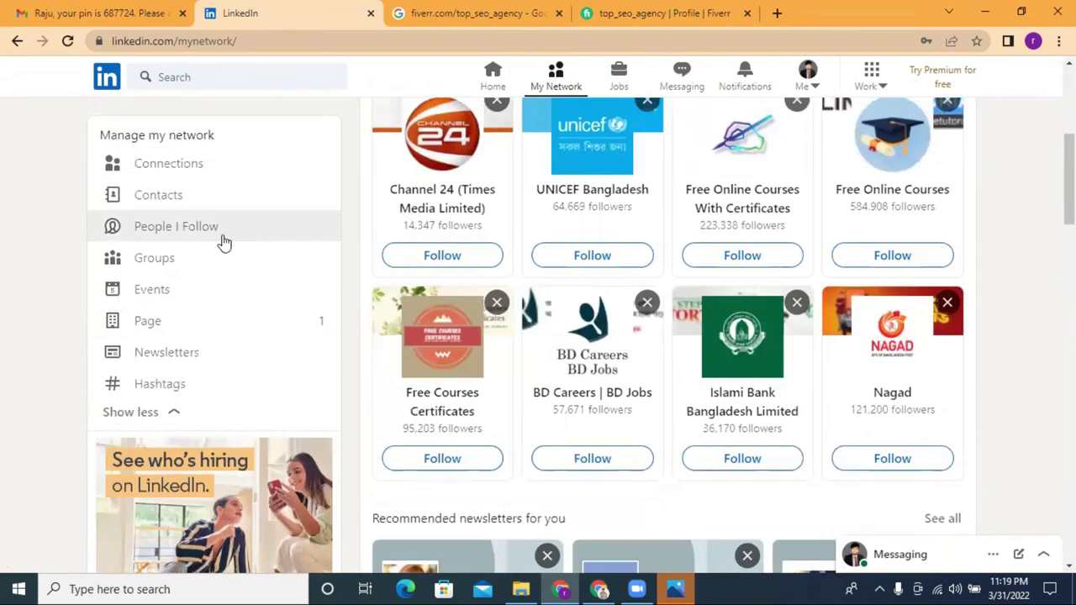
Open the Connections list and view the people suggested below the contact import section
click(187, 174)
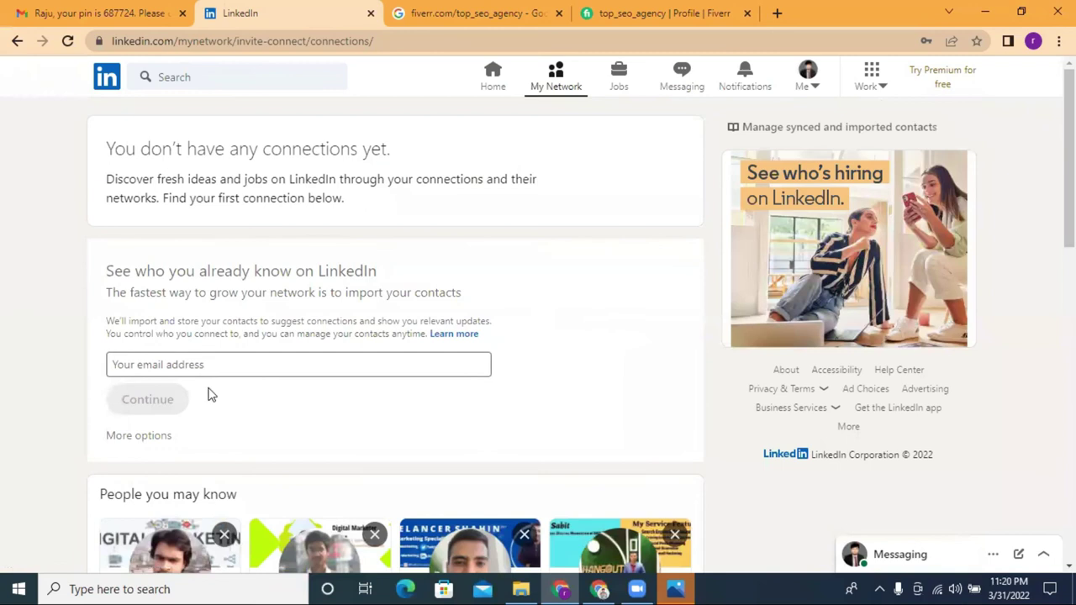
right_click(172, 365)
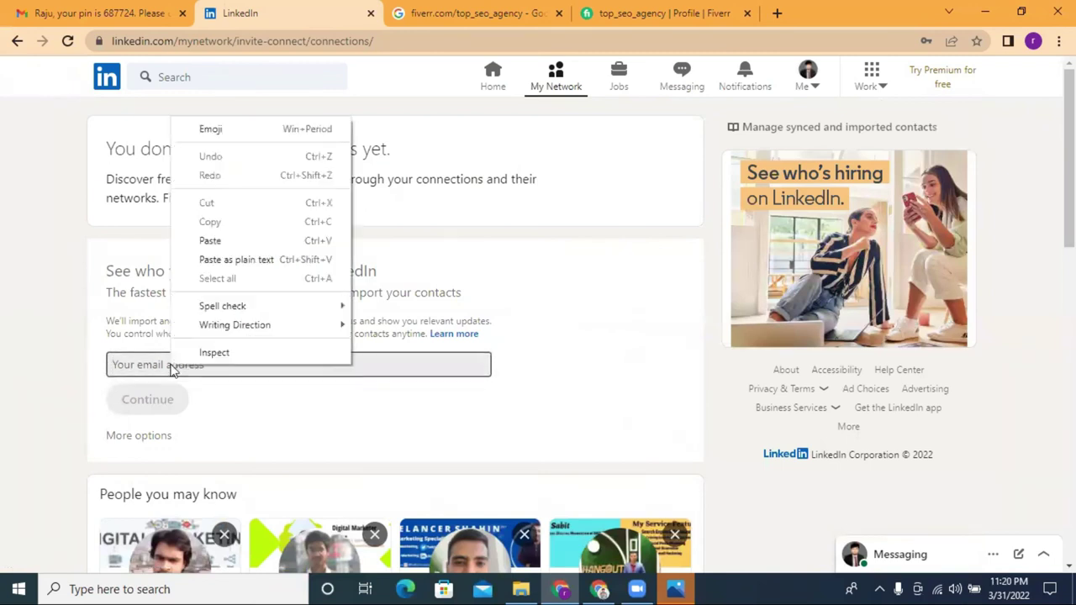
click(604, 379)
scroll(406, 370, down, 3)
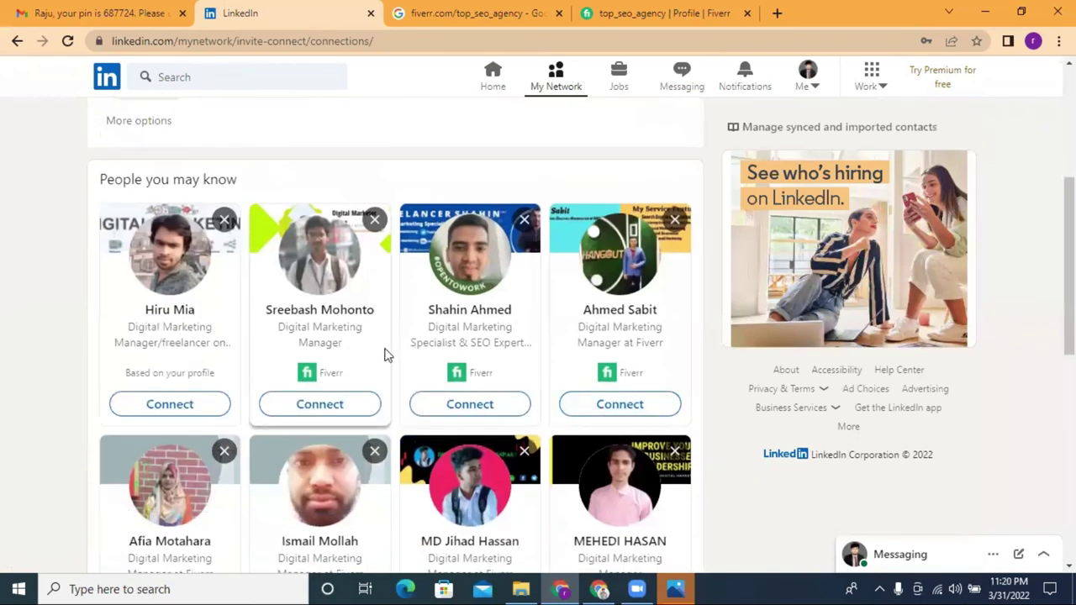
Search LinkedIn for "usa" and look through the people, job, group and post results
click(192, 78)
text(usa)
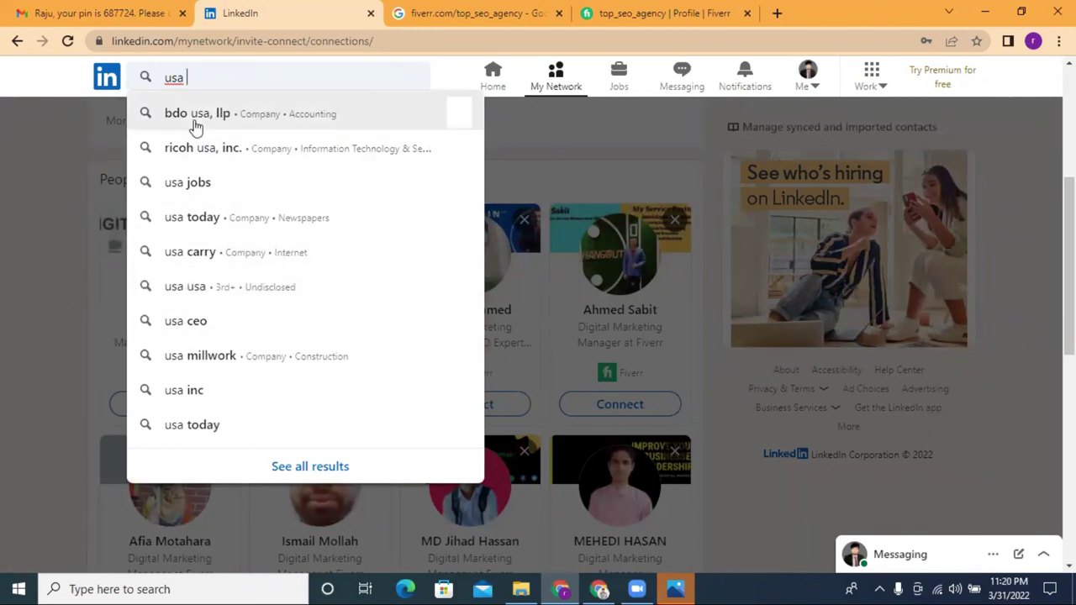
key(Return)
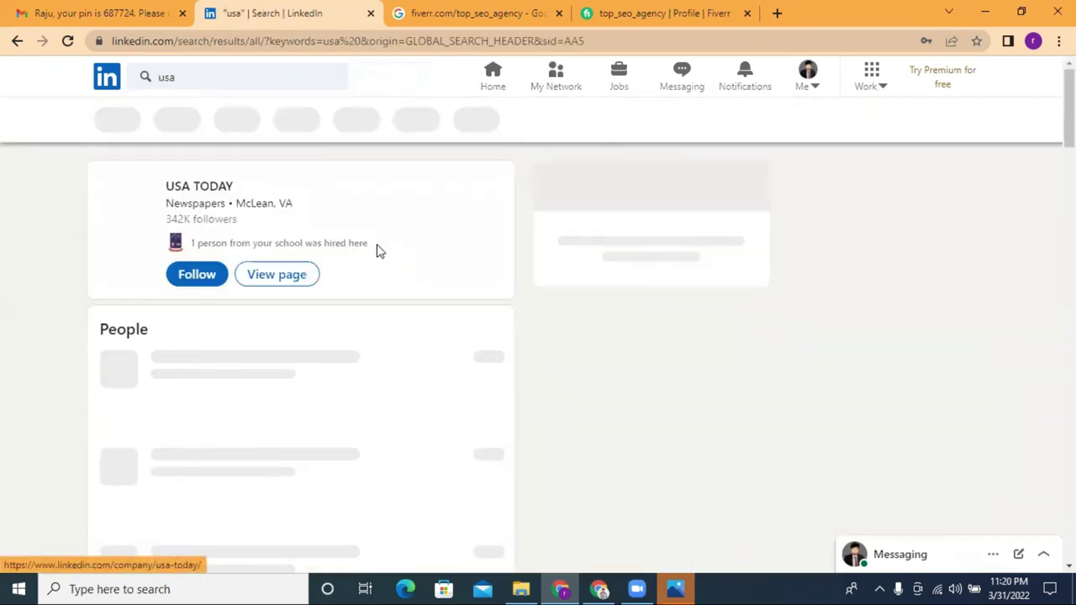
scroll(378, 253, down, 3)
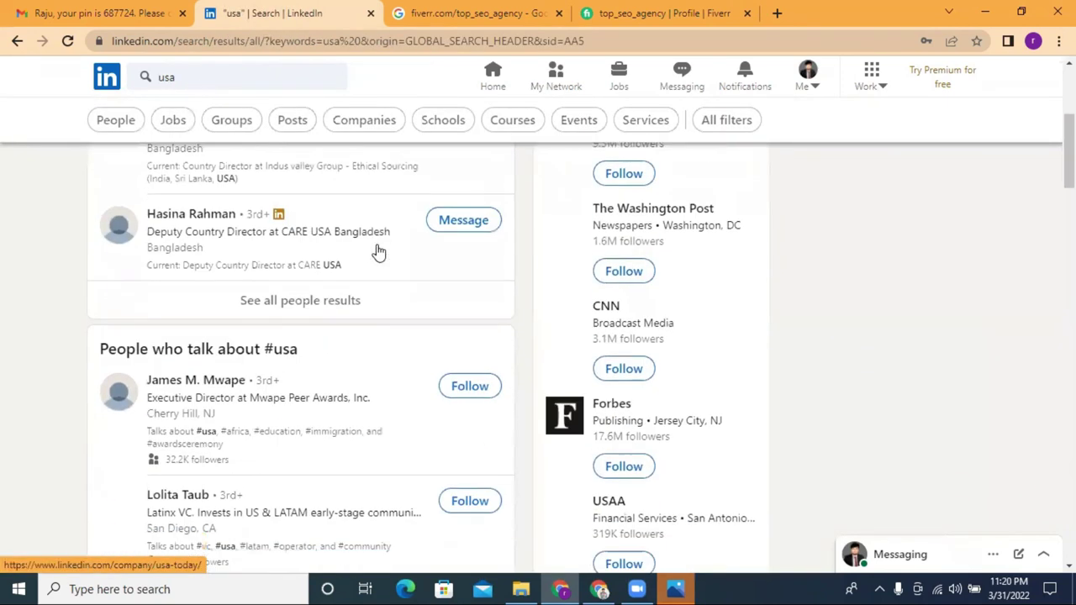
scroll(432, 305, down, 10)
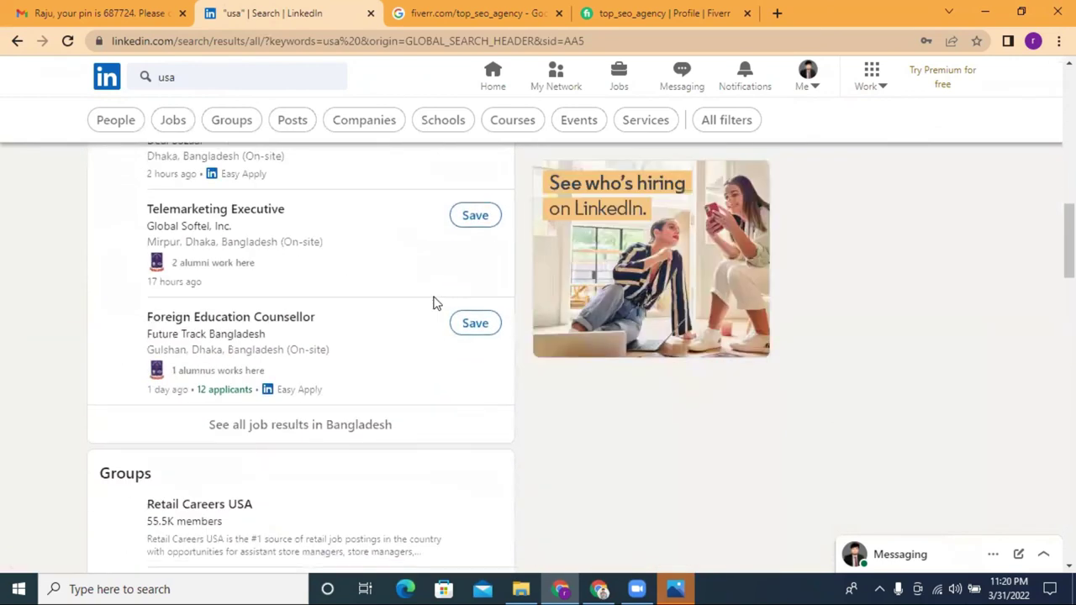
scroll(433, 301, down, 3)
scroll(384, 289, up, 3)
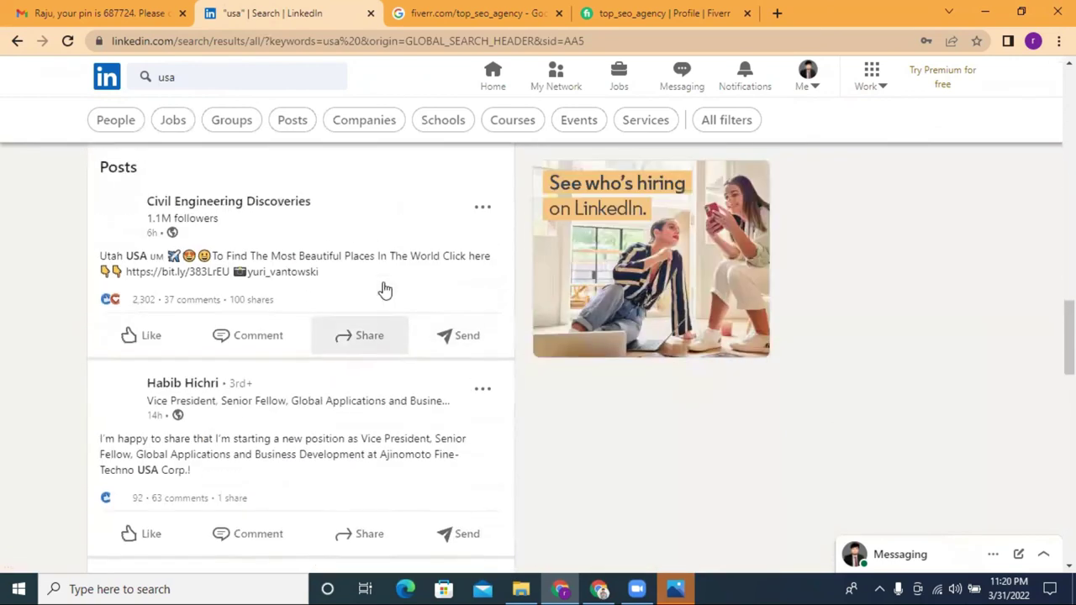
Open the Civil Engineering Discoveries company page, look over its details and posts, and list its employees
click(192, 402)
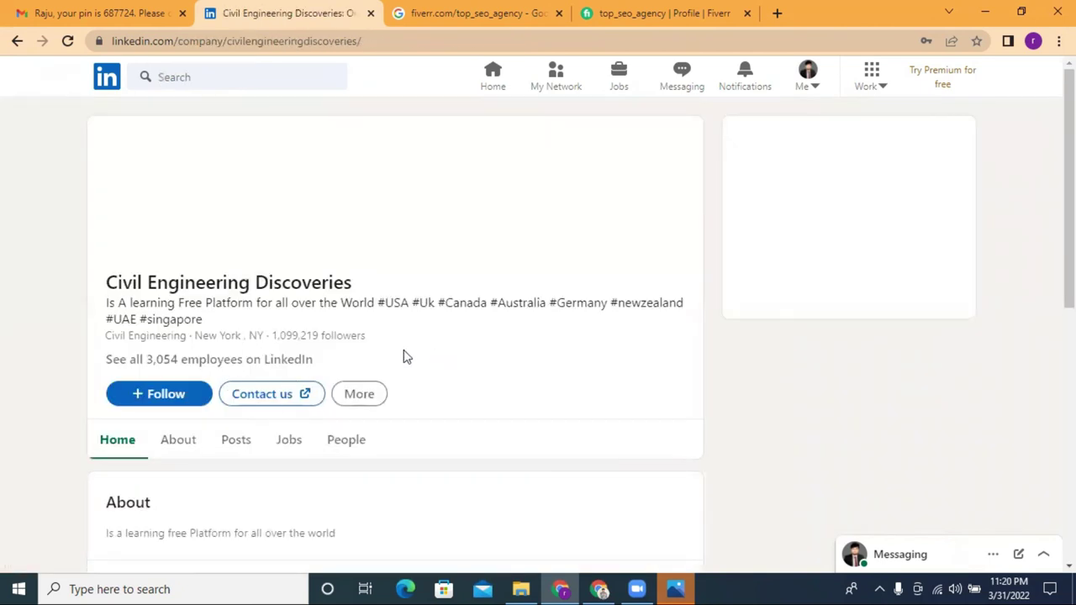
scroll(336, 350, down, 2)
scroll(336, 351, down, 3)
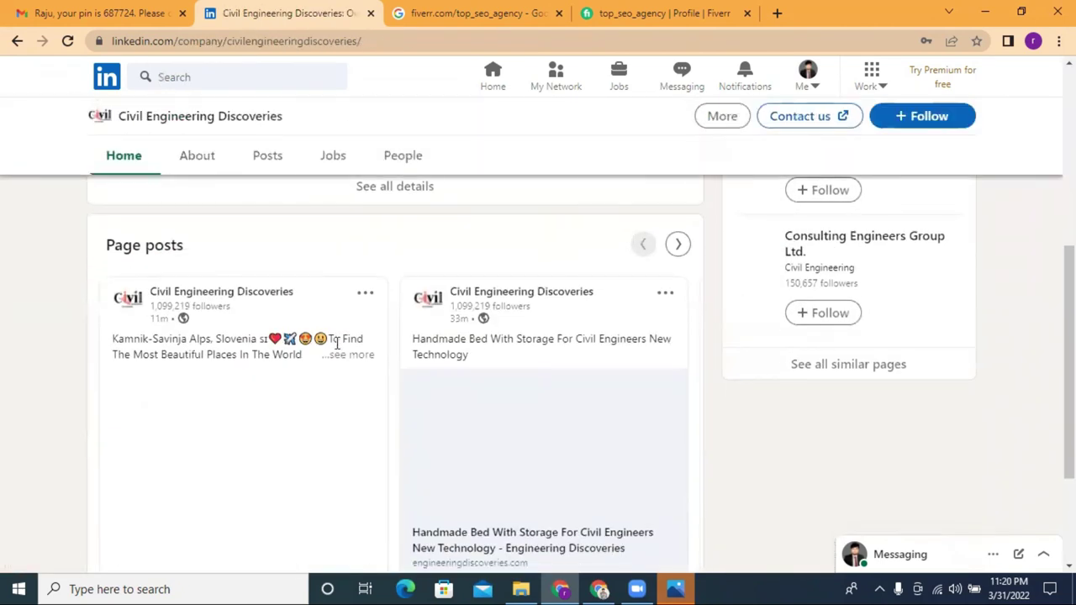
scroll(231, 328, up, 2)
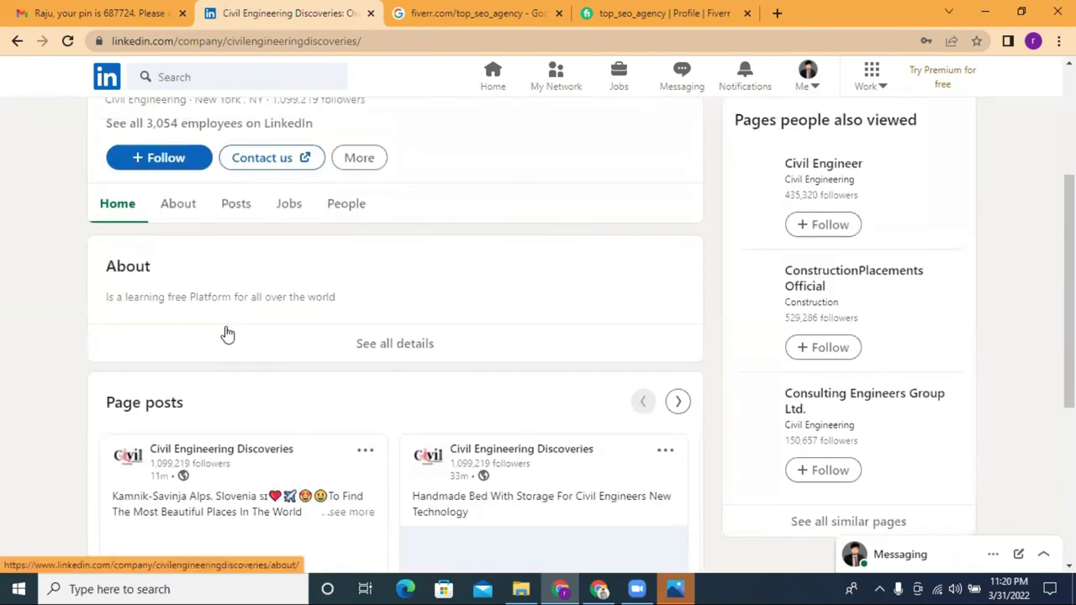
scroll(224, 333, up, 2)
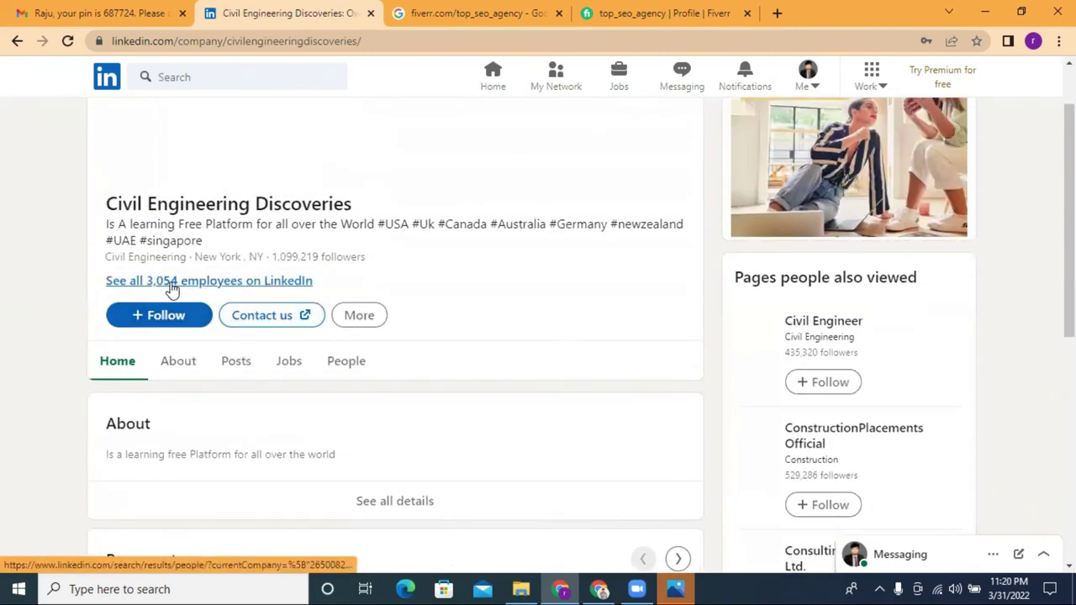
click(199, 282)
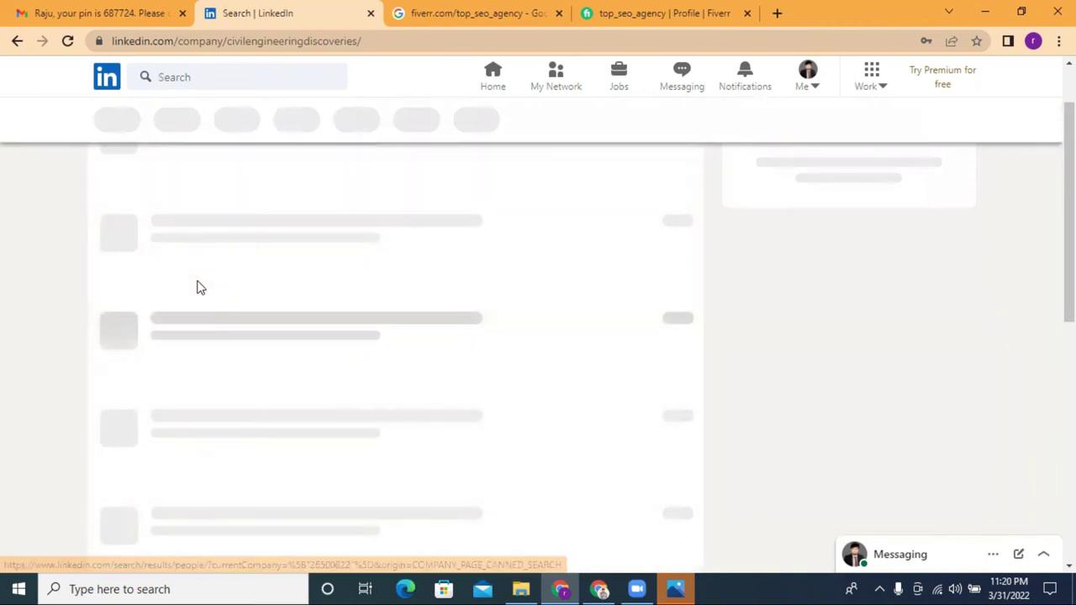